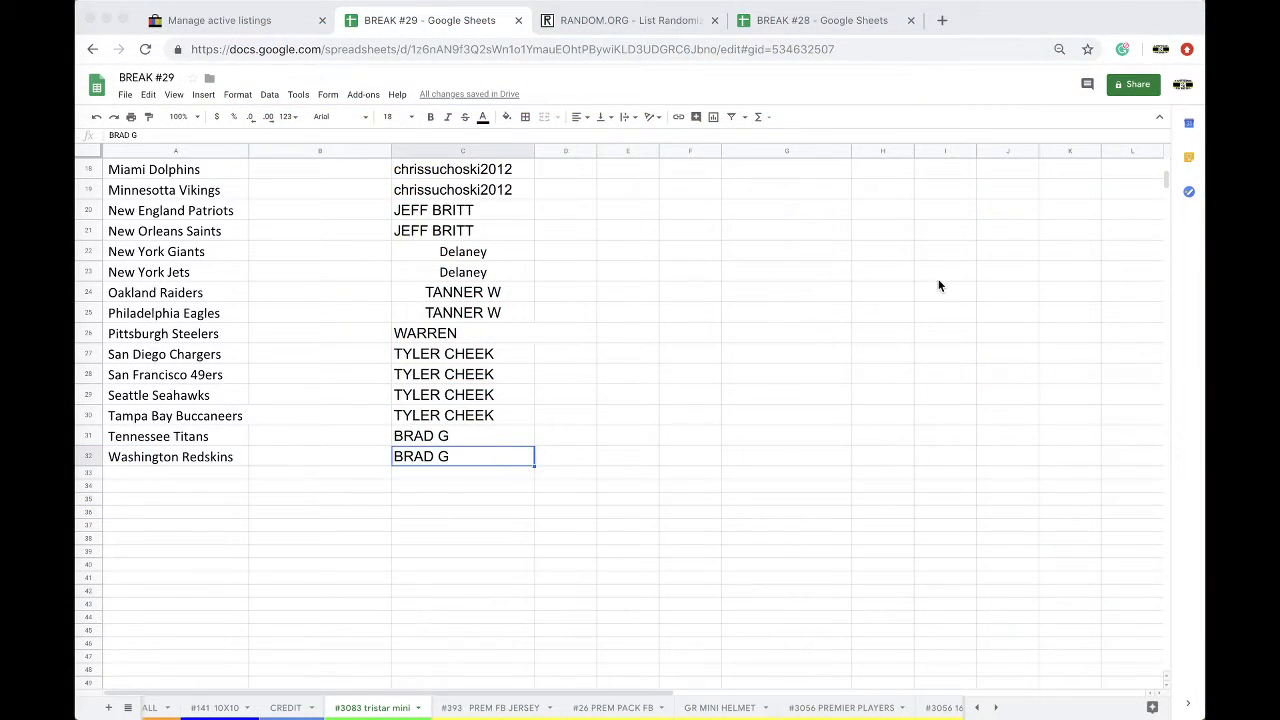
Check the column C buyers for the Chicago Bears, Cleveland Browns and Detroit Lions.
scroll(465, 400, "up", 5)
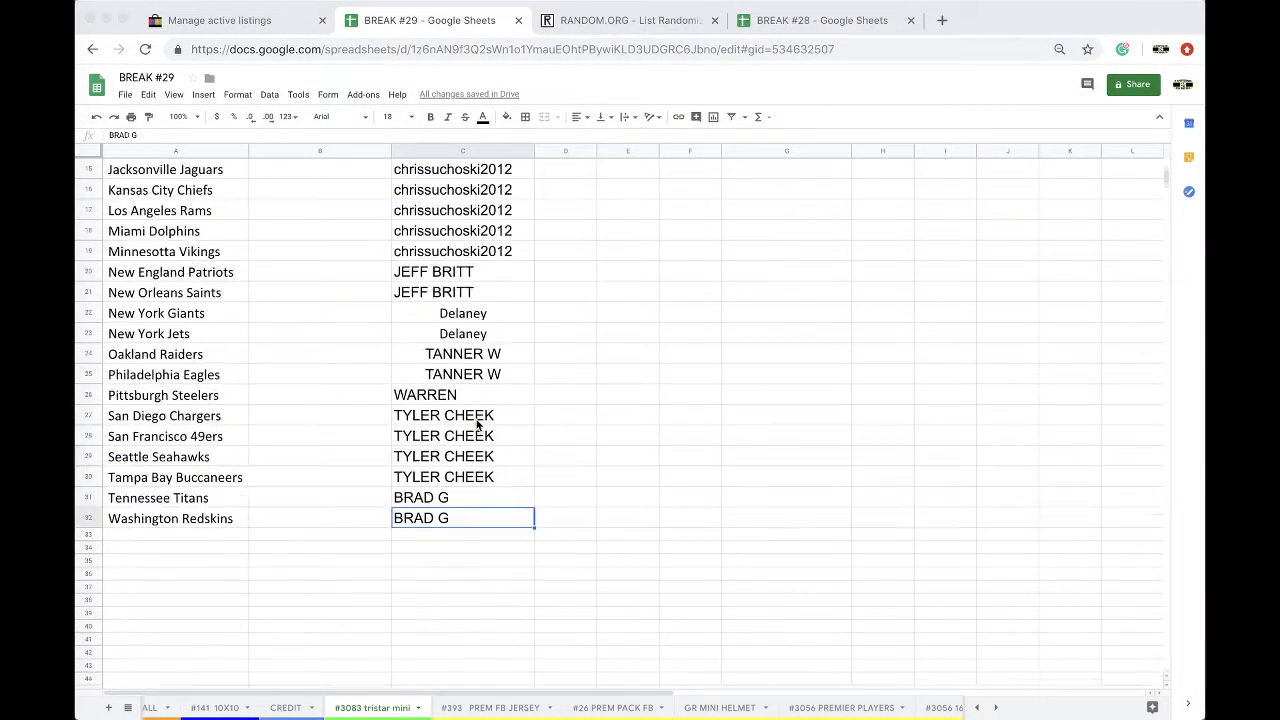
left_click(447, 251)
left_click(447, 275)
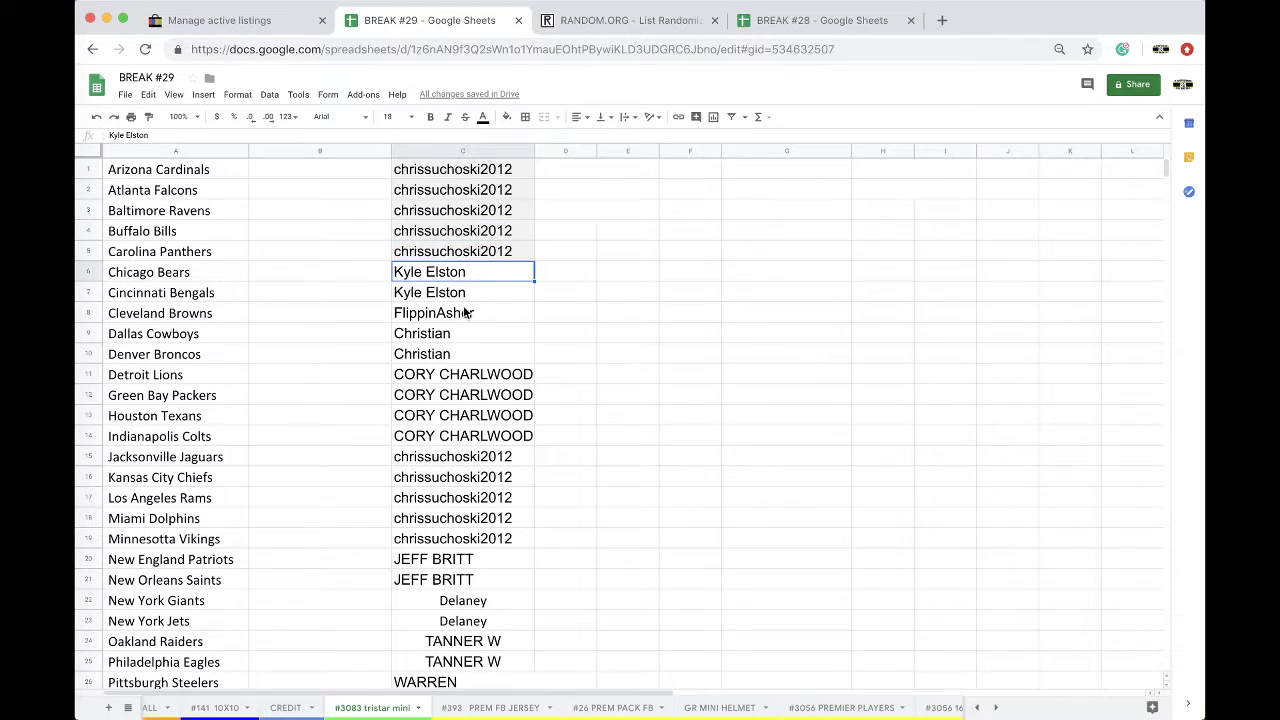
left_click(465, 313)
scroll(465, 313, "down", 3)
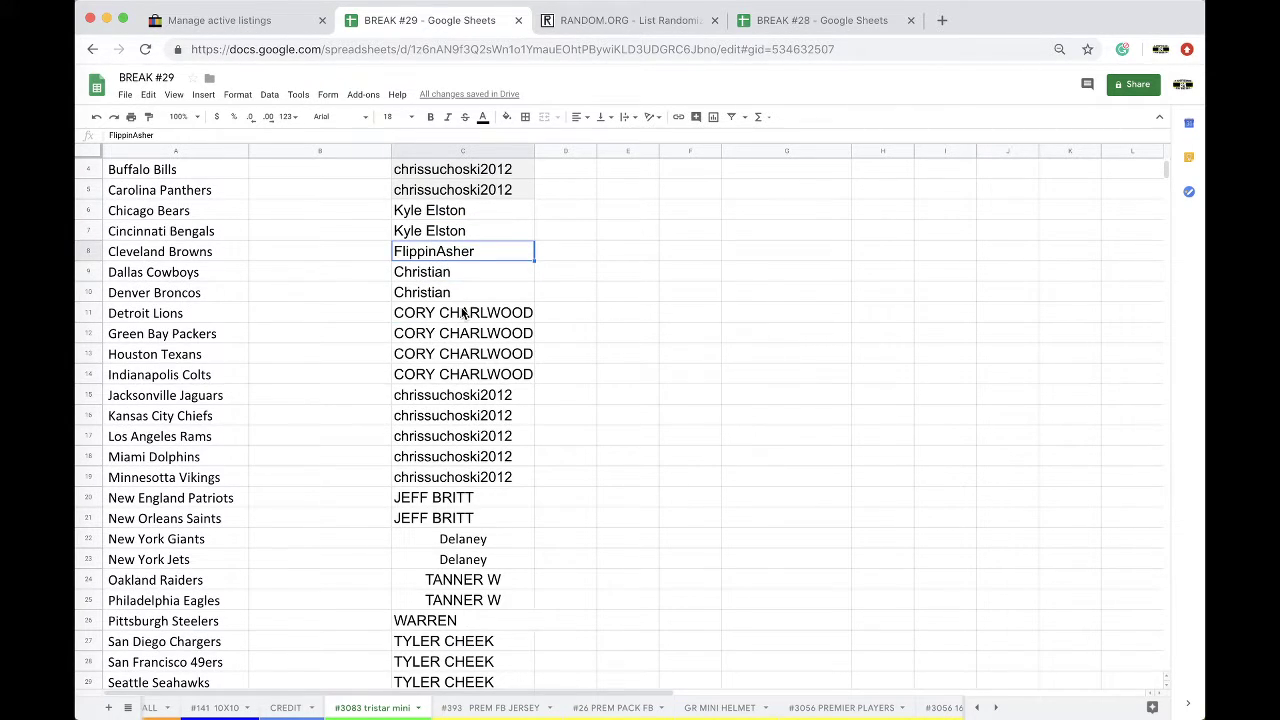
left_click(462, 318)
left_click_drag(462, 320, 451, 449)
Check the Patriots and Giants buyers, then select all of column C.
scroll(460, 372, "down", 1)
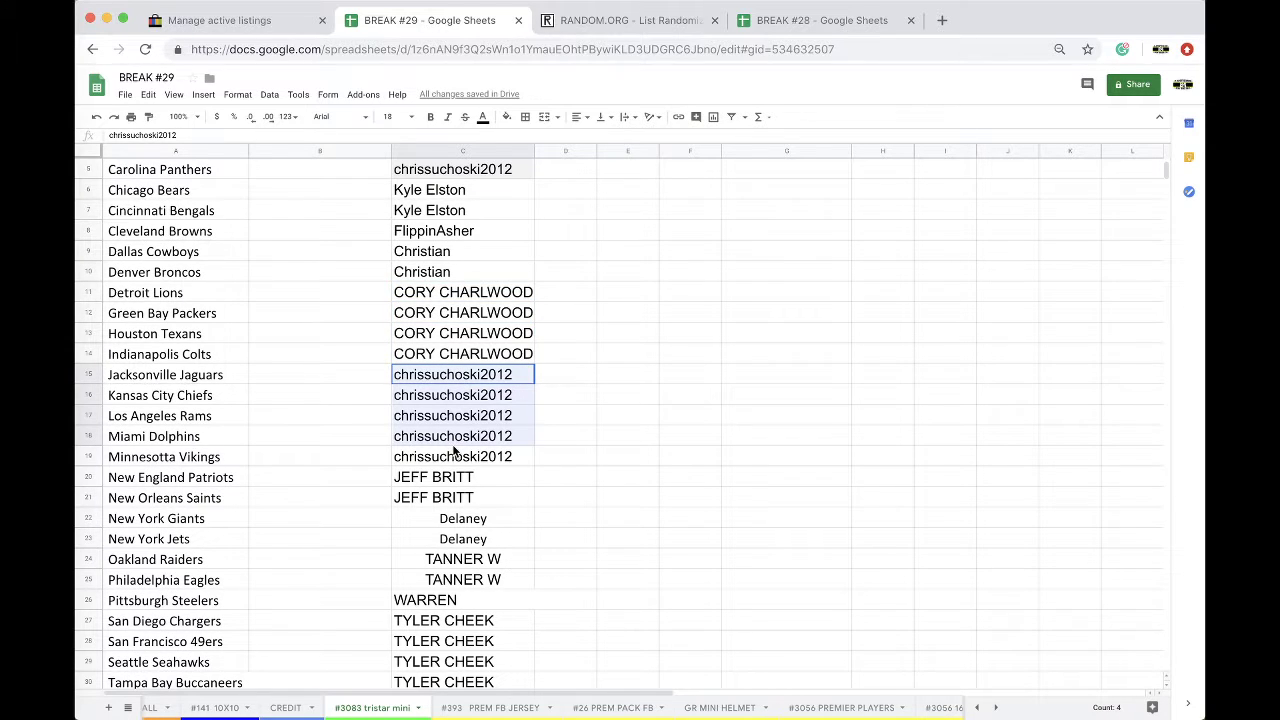
scroll(453, 450, "down", 1)
scroll(453, 450, "down", 1)
left_click(453, 444)
scroll(452, 448, "down", 1)
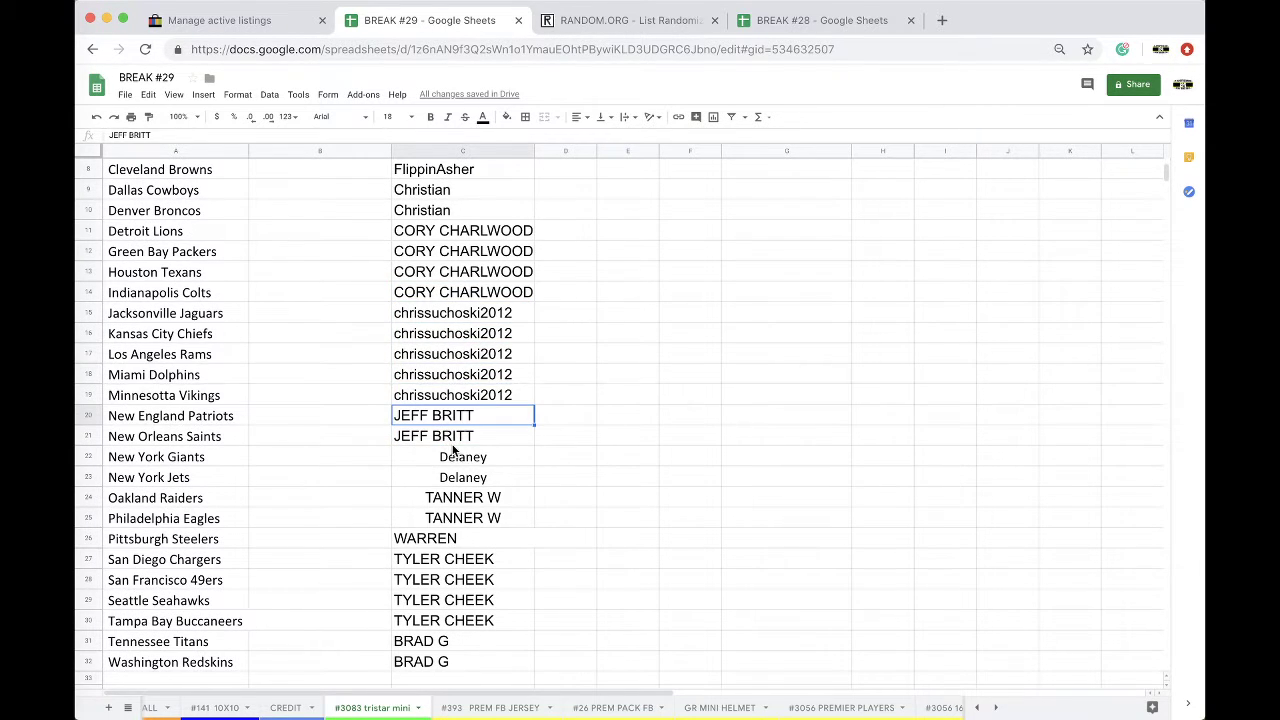
left_click(476, 463)
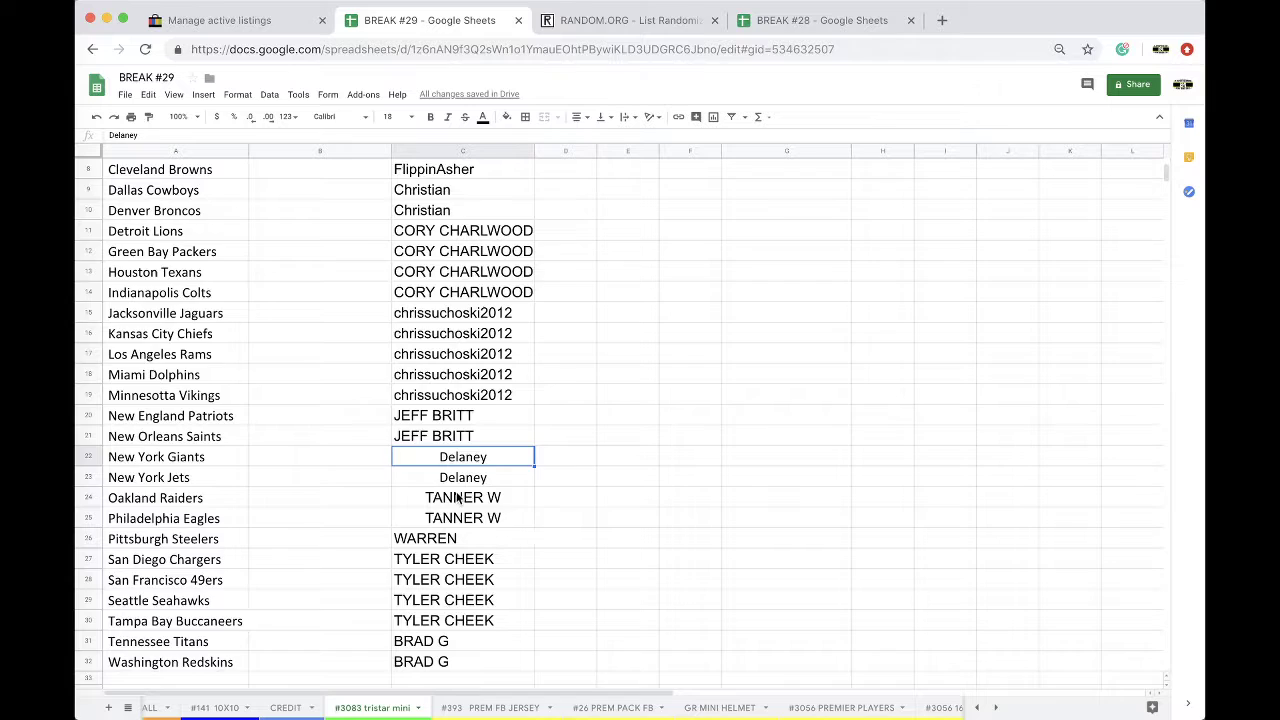
scroll(458, 497, "down", 1)
left_click(466, 150)
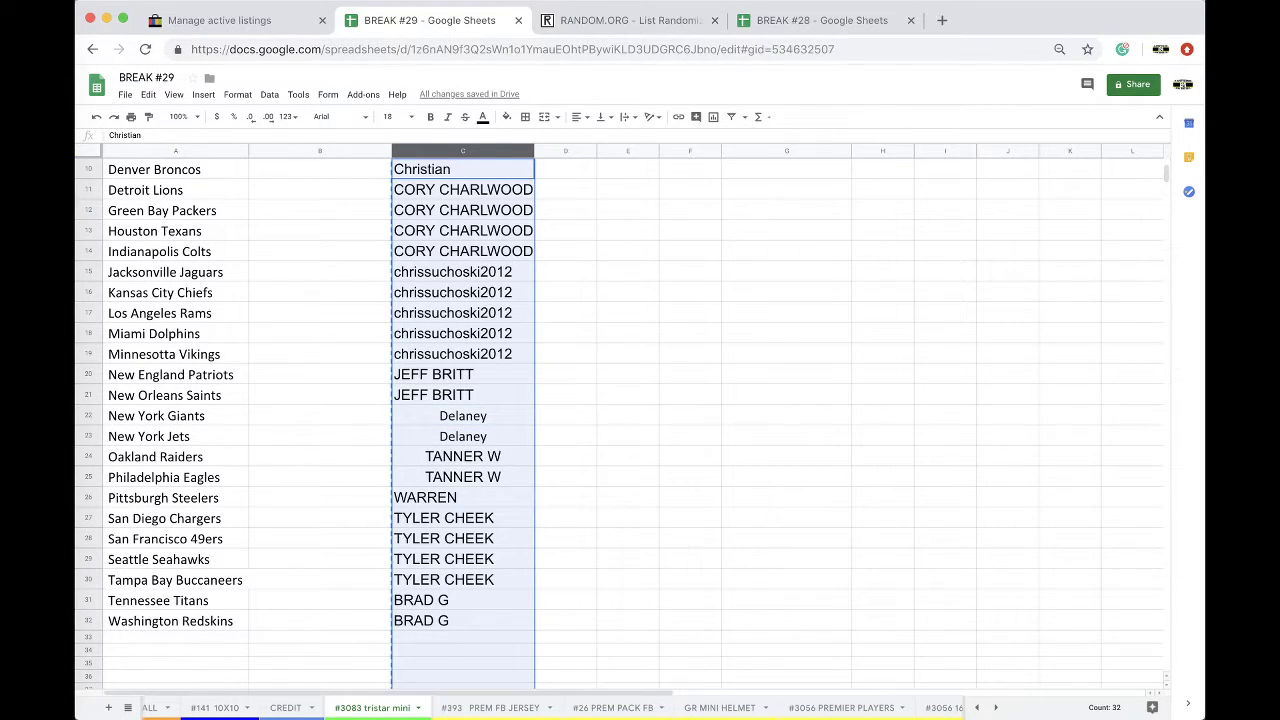
Reload the RANDOM.ORG List Randomizer and paste in the 32 buyer names.
left_click(623, 28)
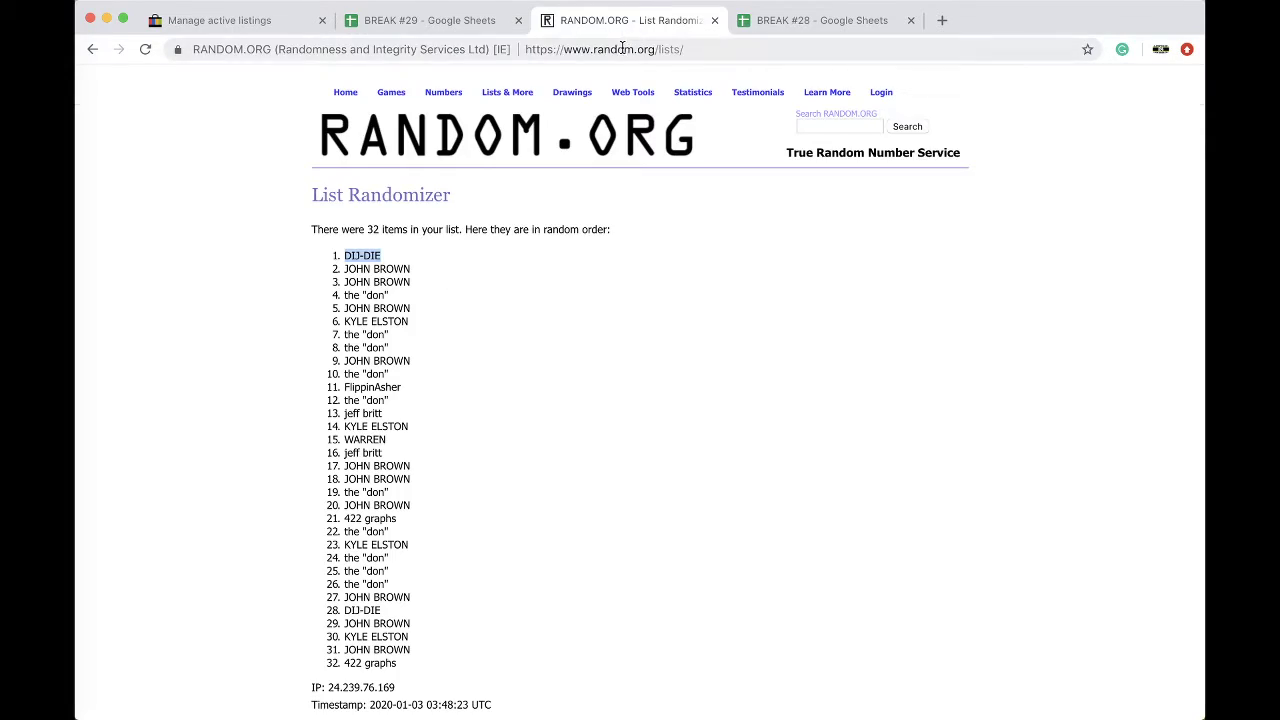
left_click(622, 48)
key("Return")
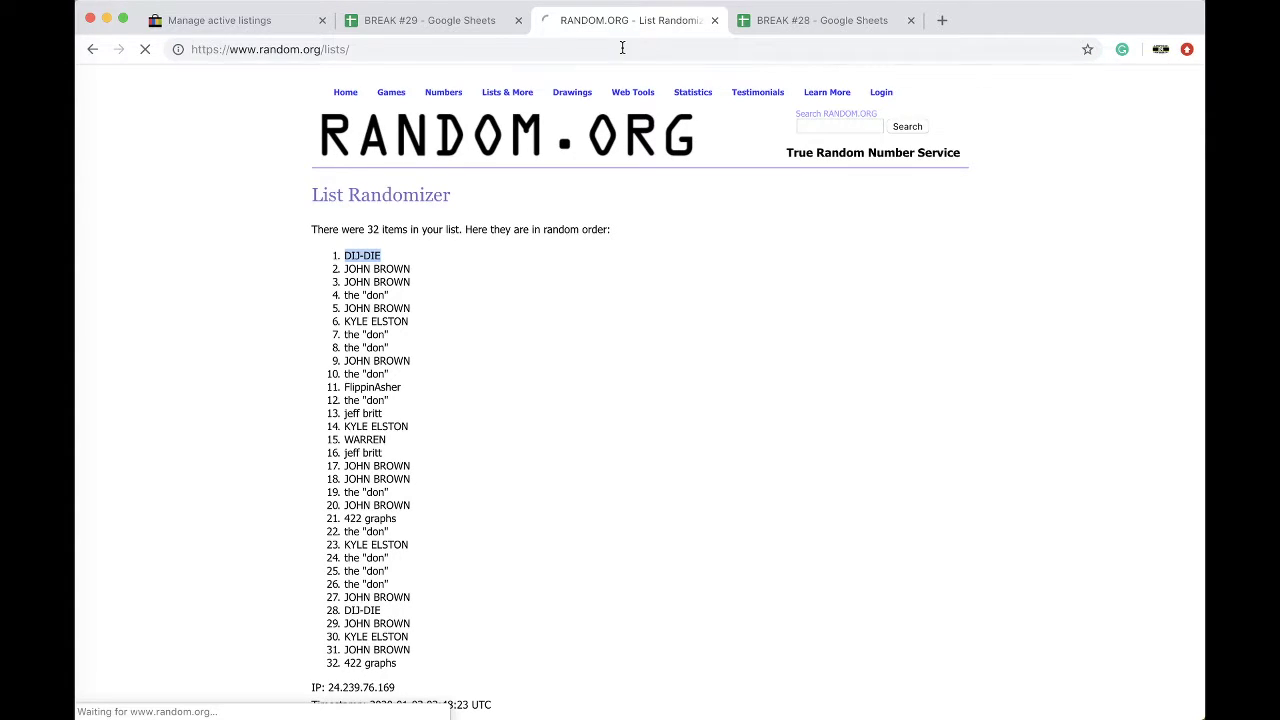
left_click(473, 420)
key("super+v")
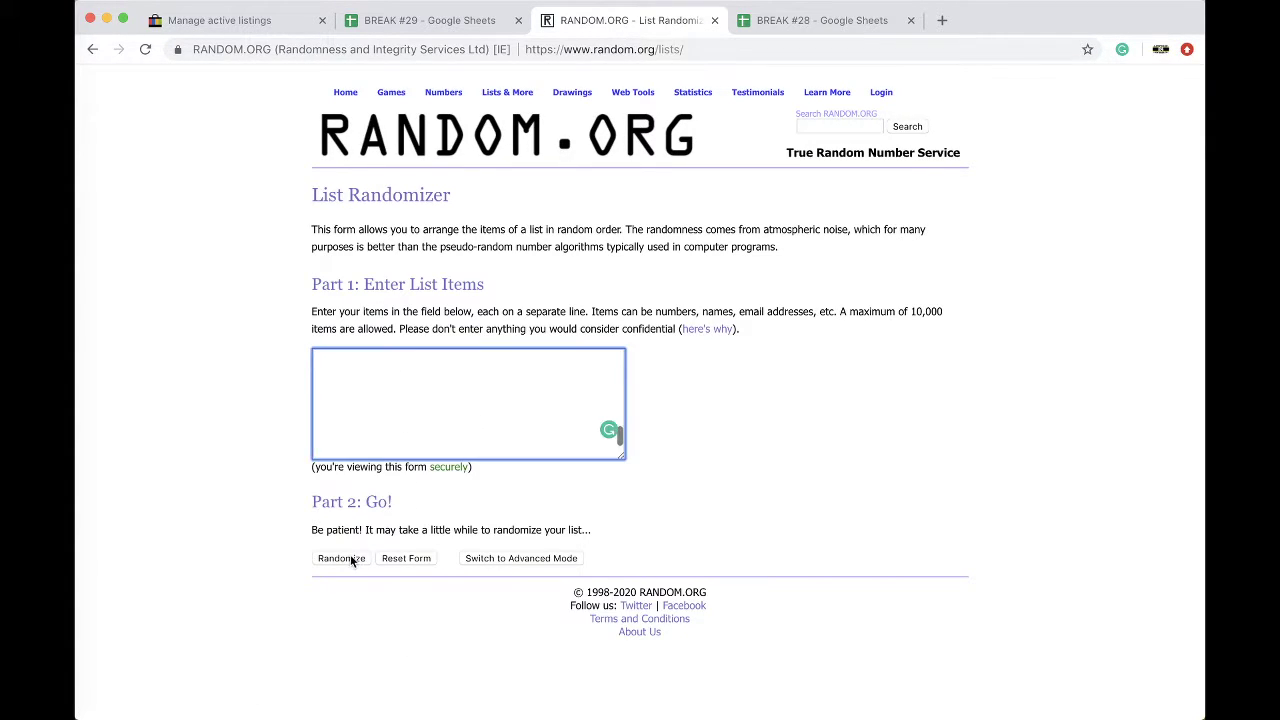
Randomize the list five times and select the final shuffled 32 names.
left_click(341, 558)
left_click(333, 619)
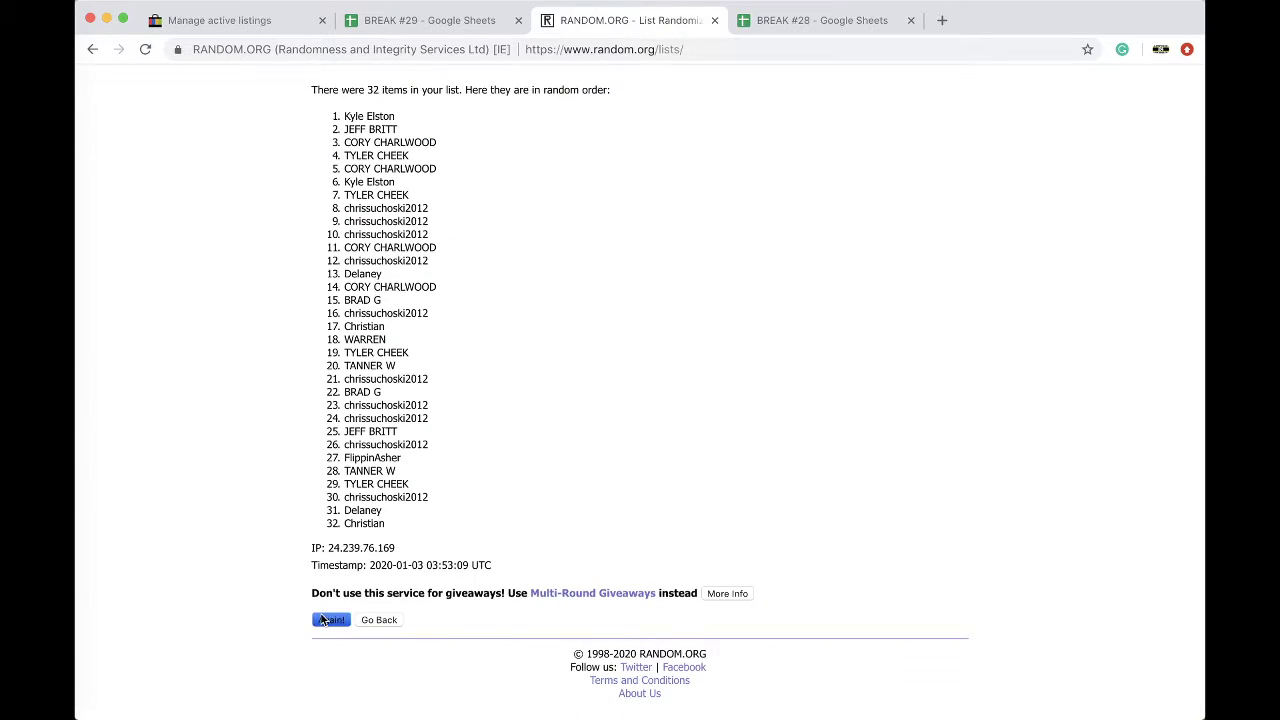
left_click(335, 618)
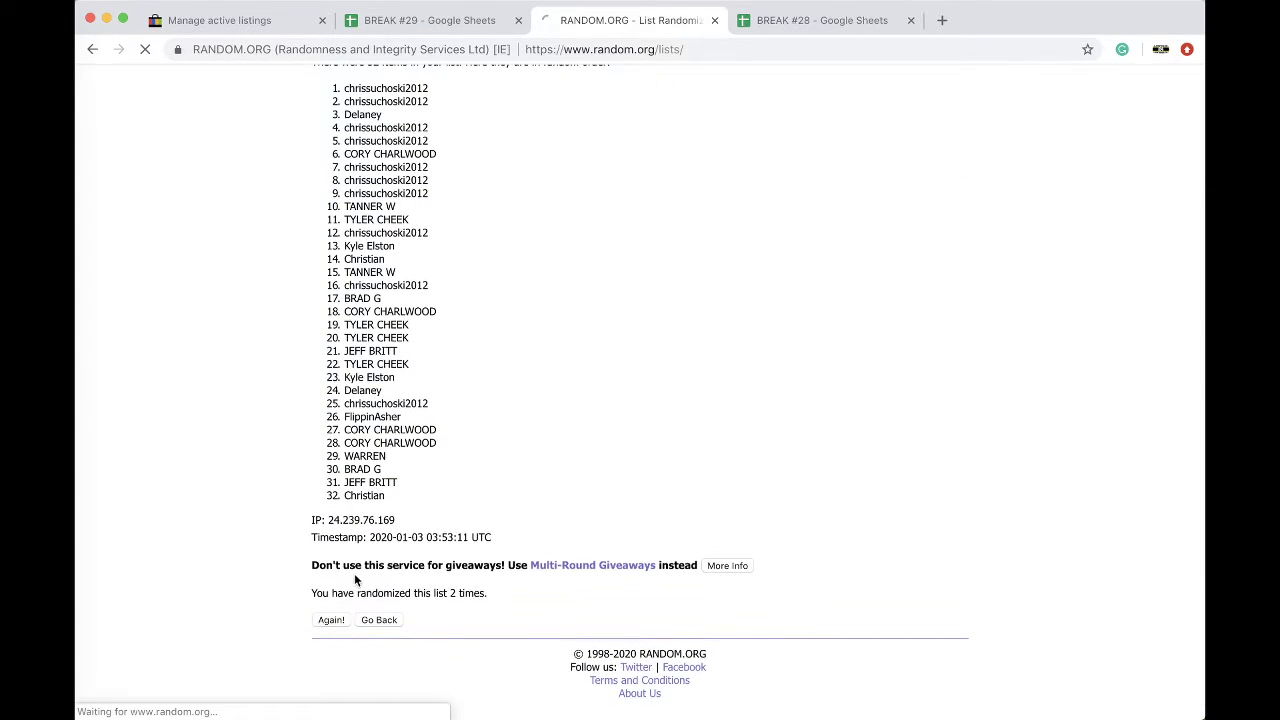
left_click(325, 621)
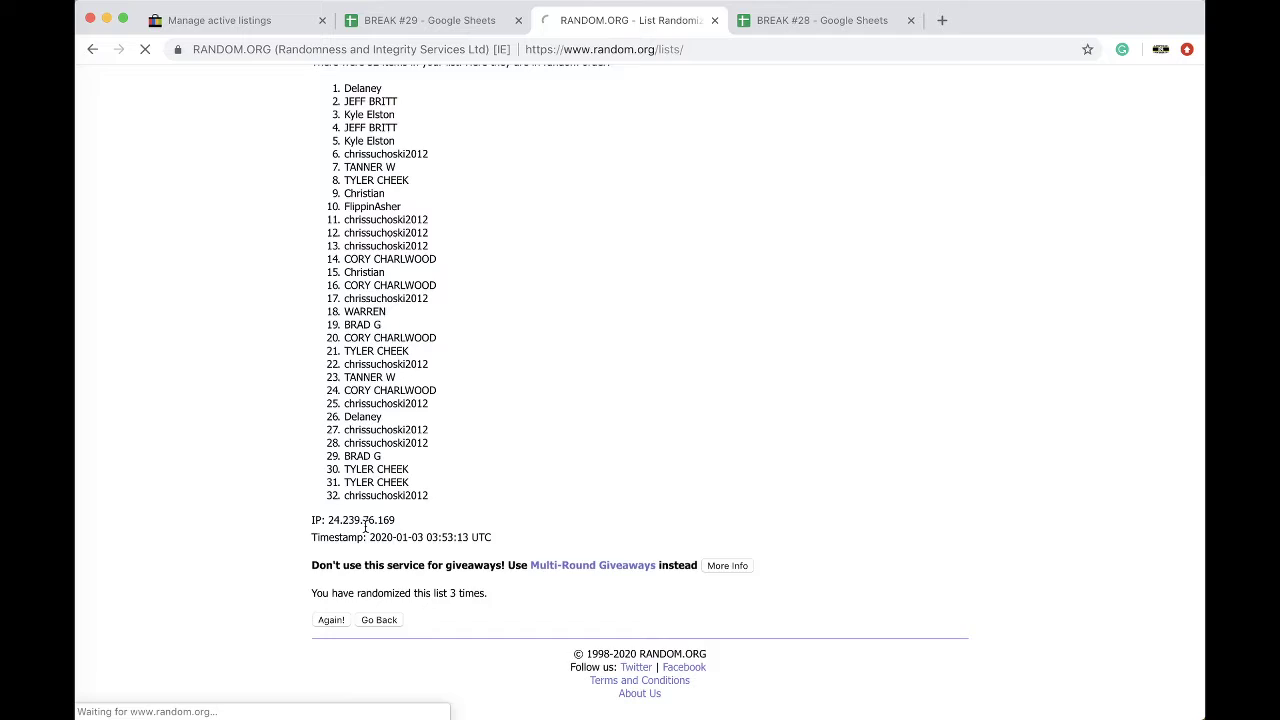
left_click(335, 621)
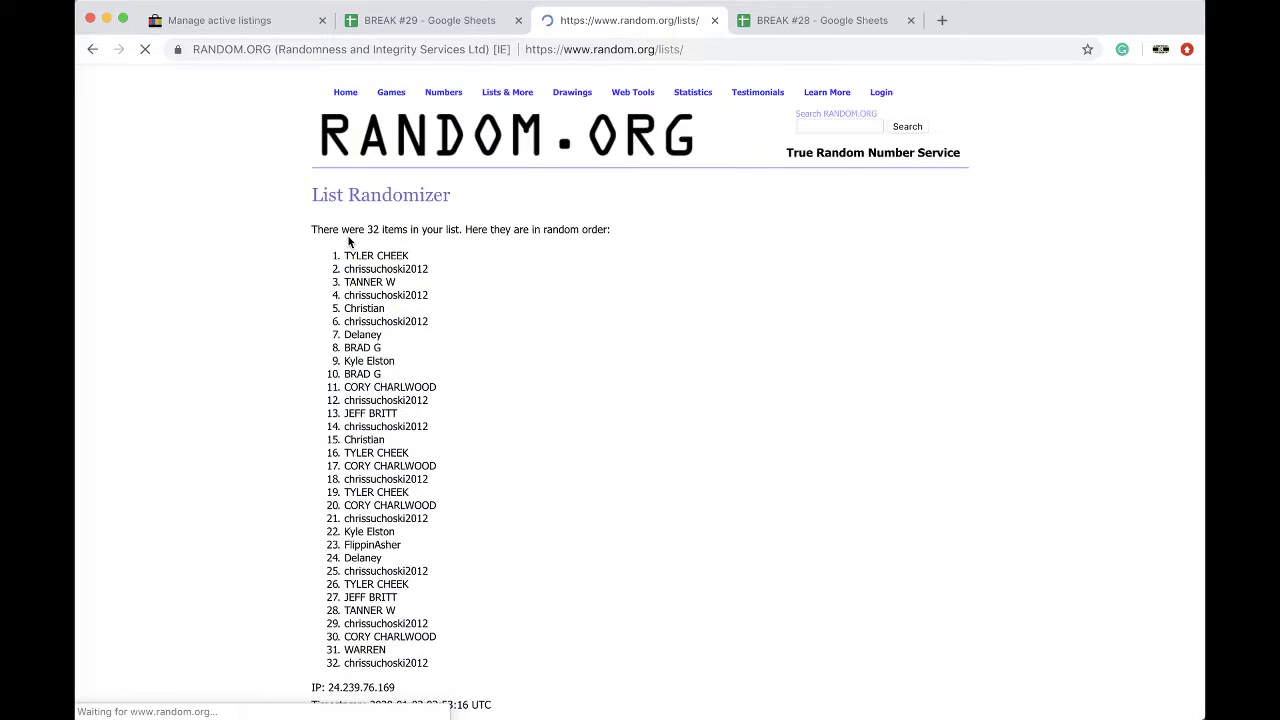
mouse_move(343, 255)
left_mouse_down()
mouse_move(437, 294)
mouse_move(494, 563)
left_mouse_up()
key("ctrl+c")
scroll(487, 534, "up", 2)
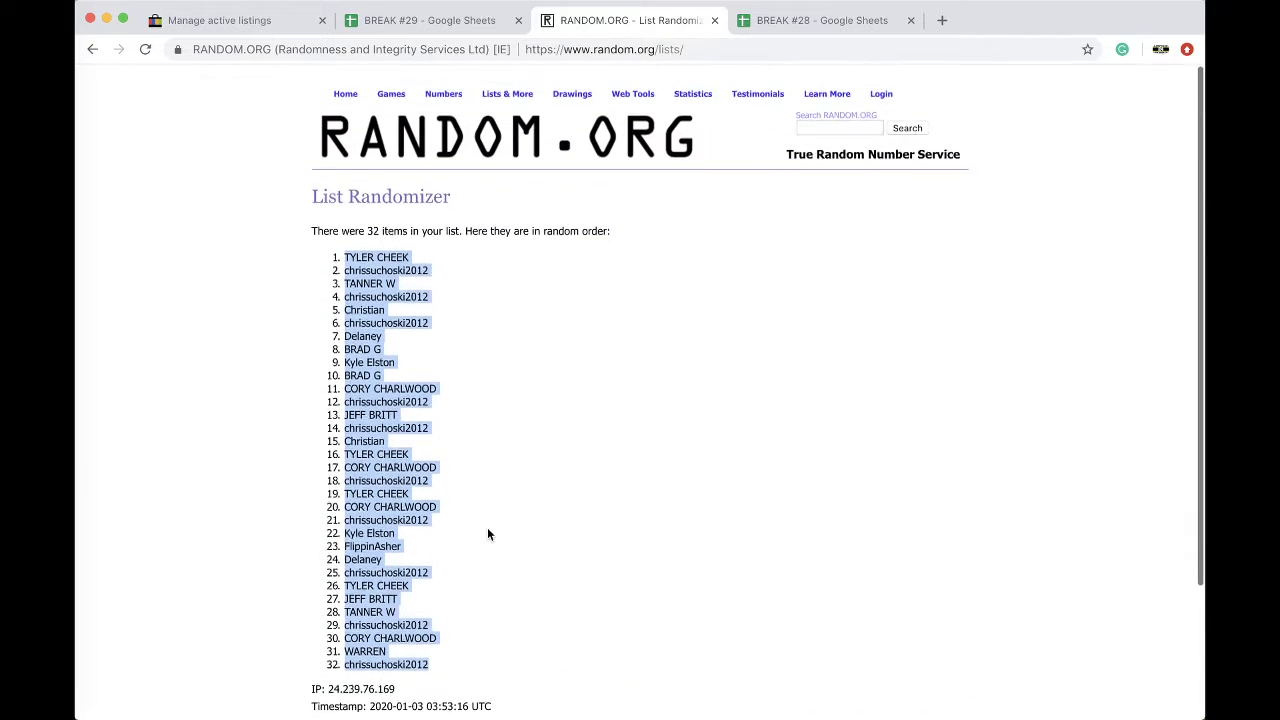
Paste the shuffled buyer names into column B starting at B1.
left_click(412, 24)
scroll(332, 192, "up", 5)
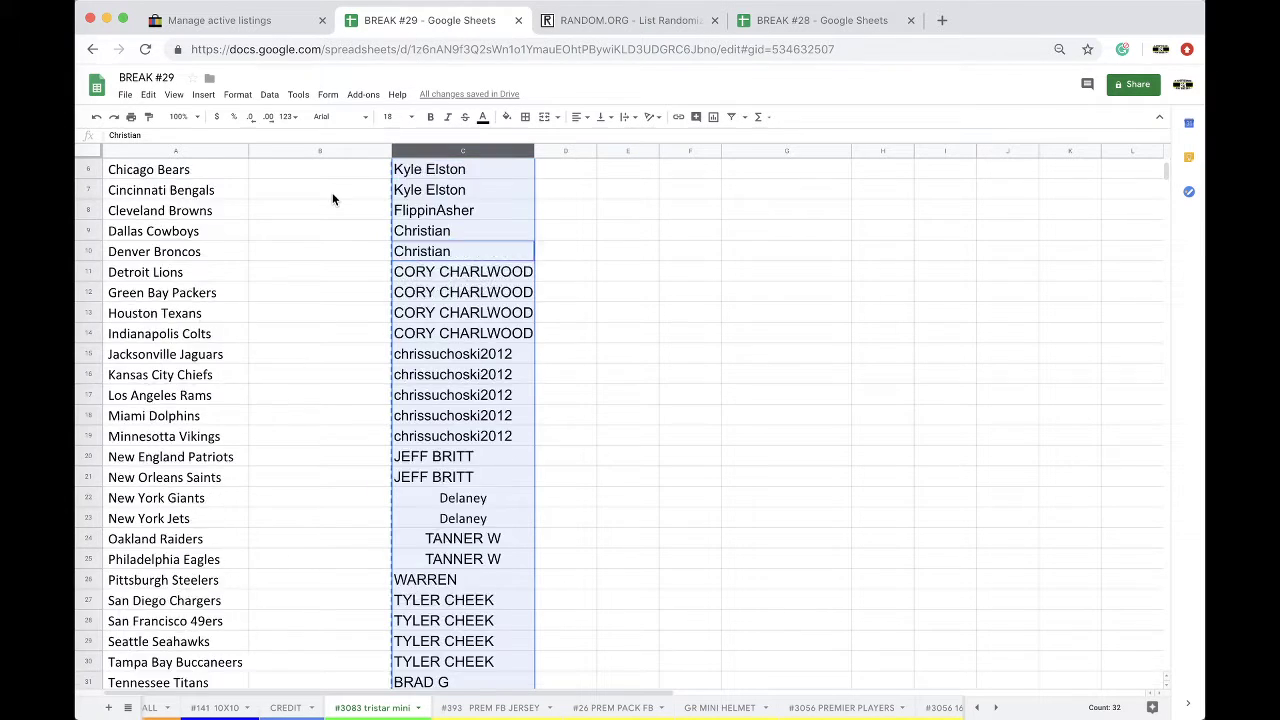
left_click(315, 172)
key("ctrl+v")
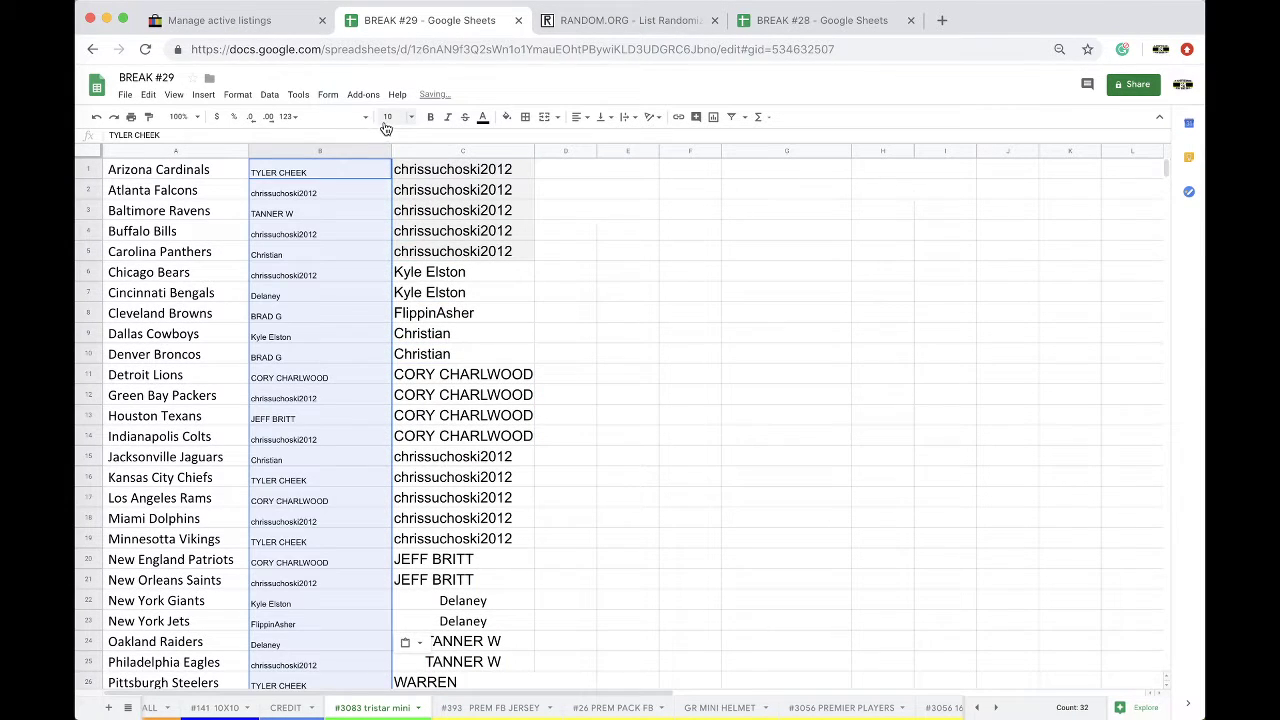
Set column B to font size 18 and sort the sheet by column B, A→Z.
left_click(390, 117)
left_click(390, 298)
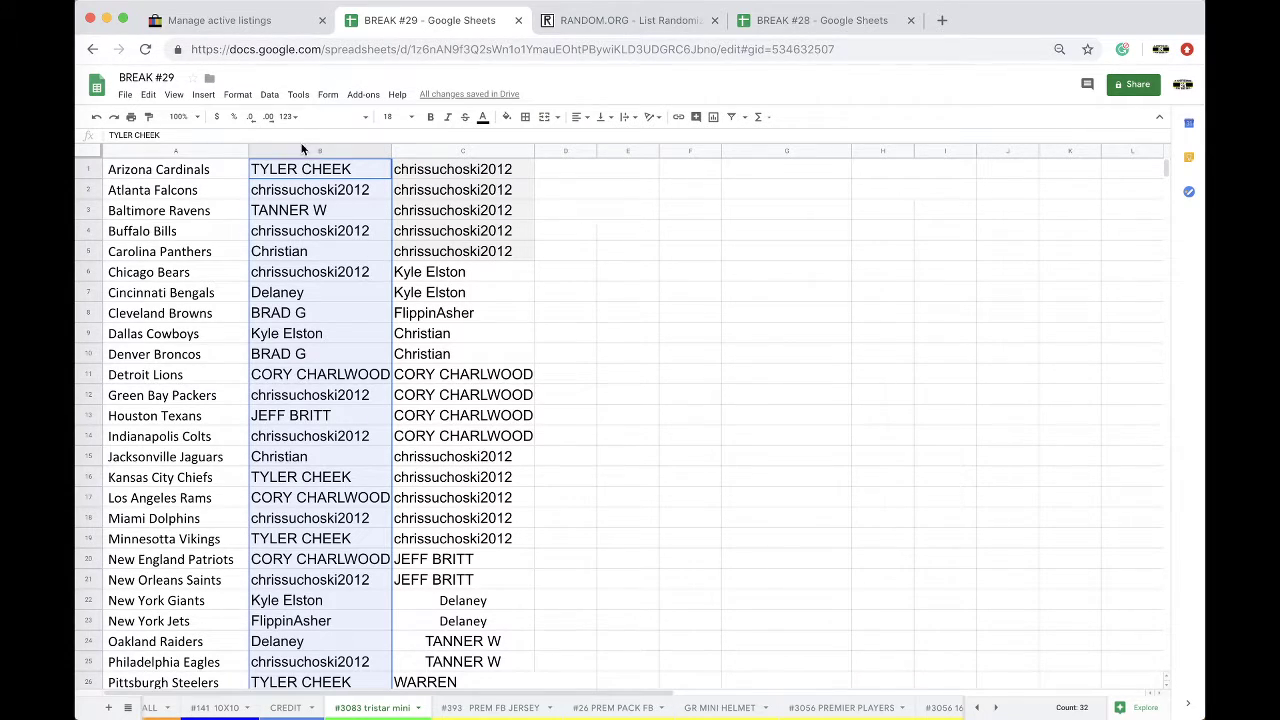
left_click(269, 94)
left_click(277, 117)
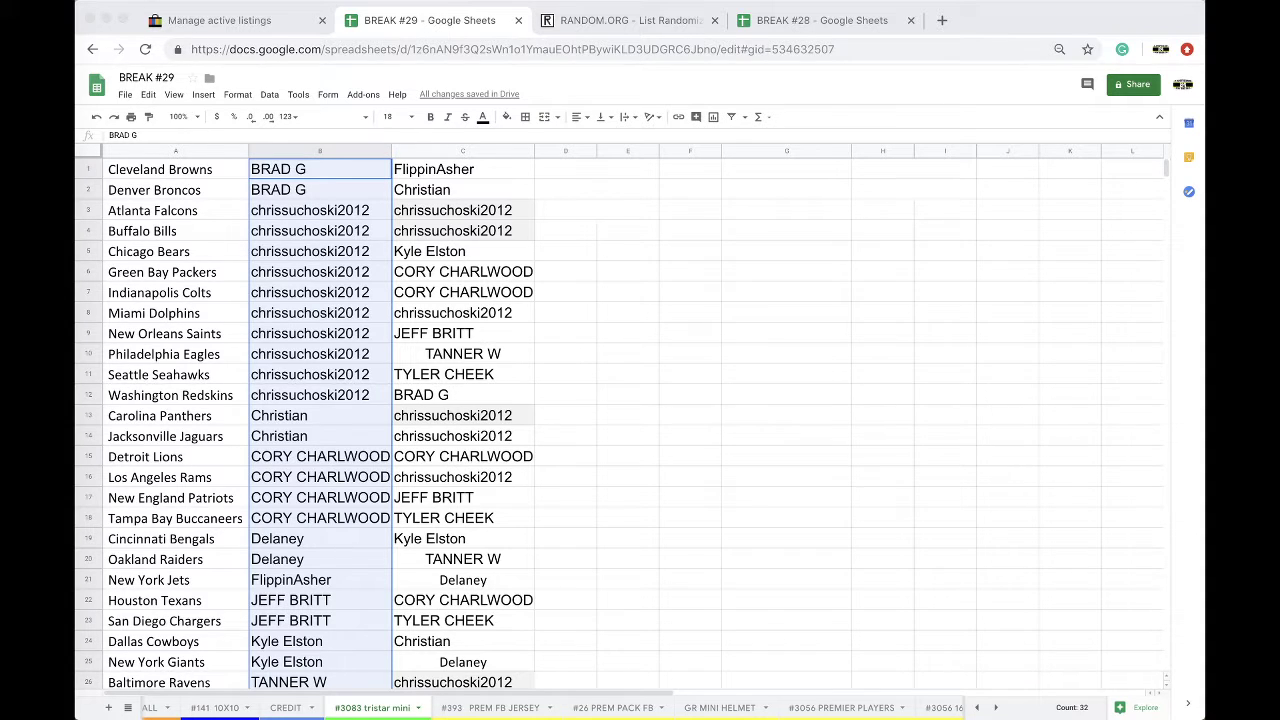
left_click(310, 198)
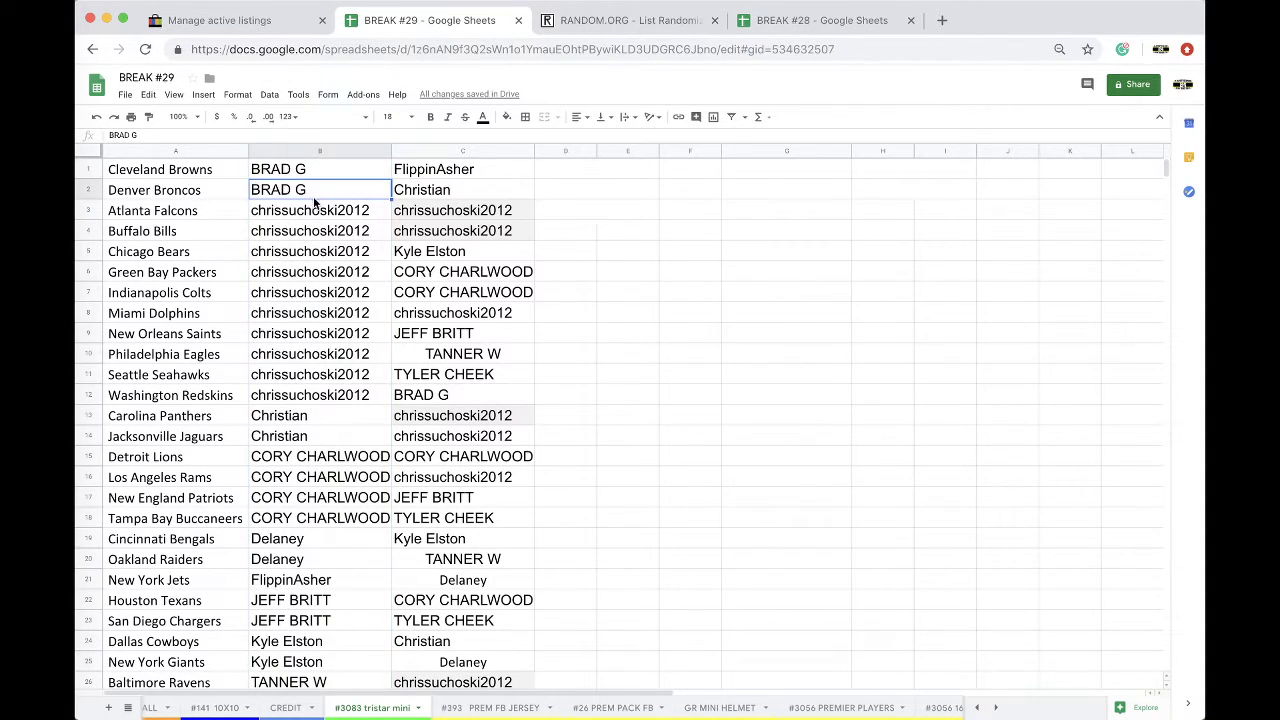
key("Down")
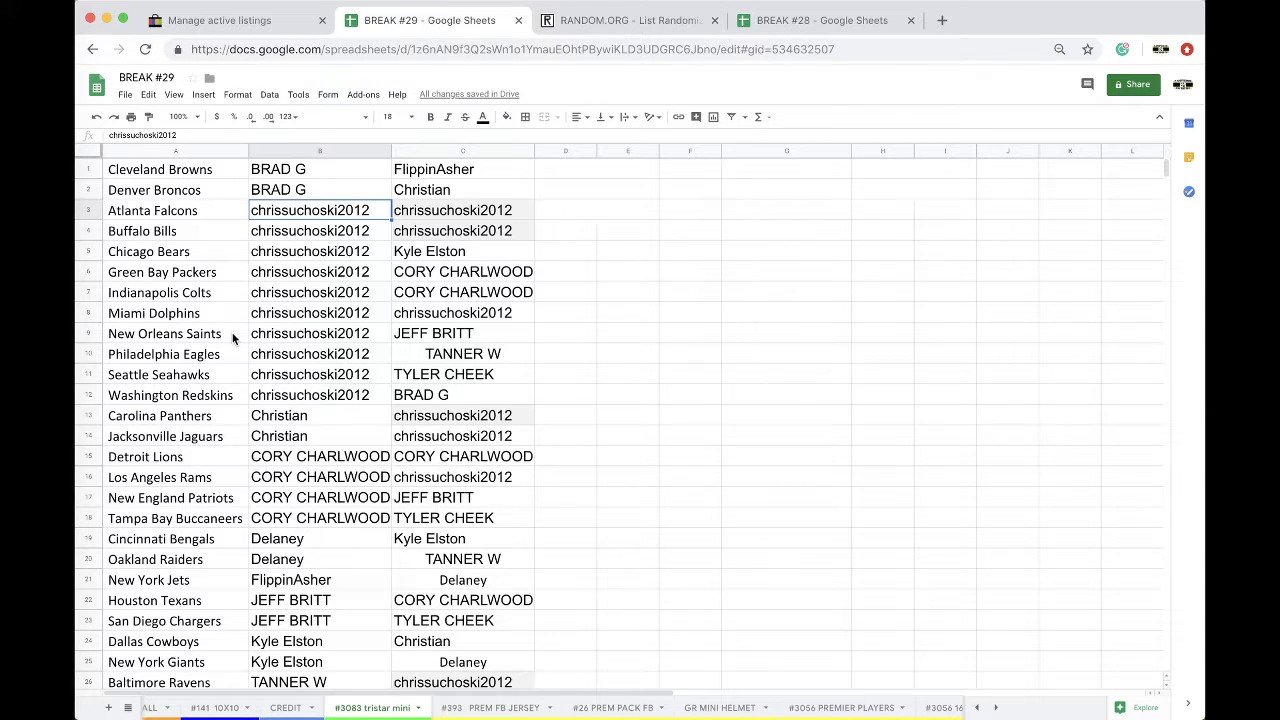
scroll(232, 348, "down", 1)
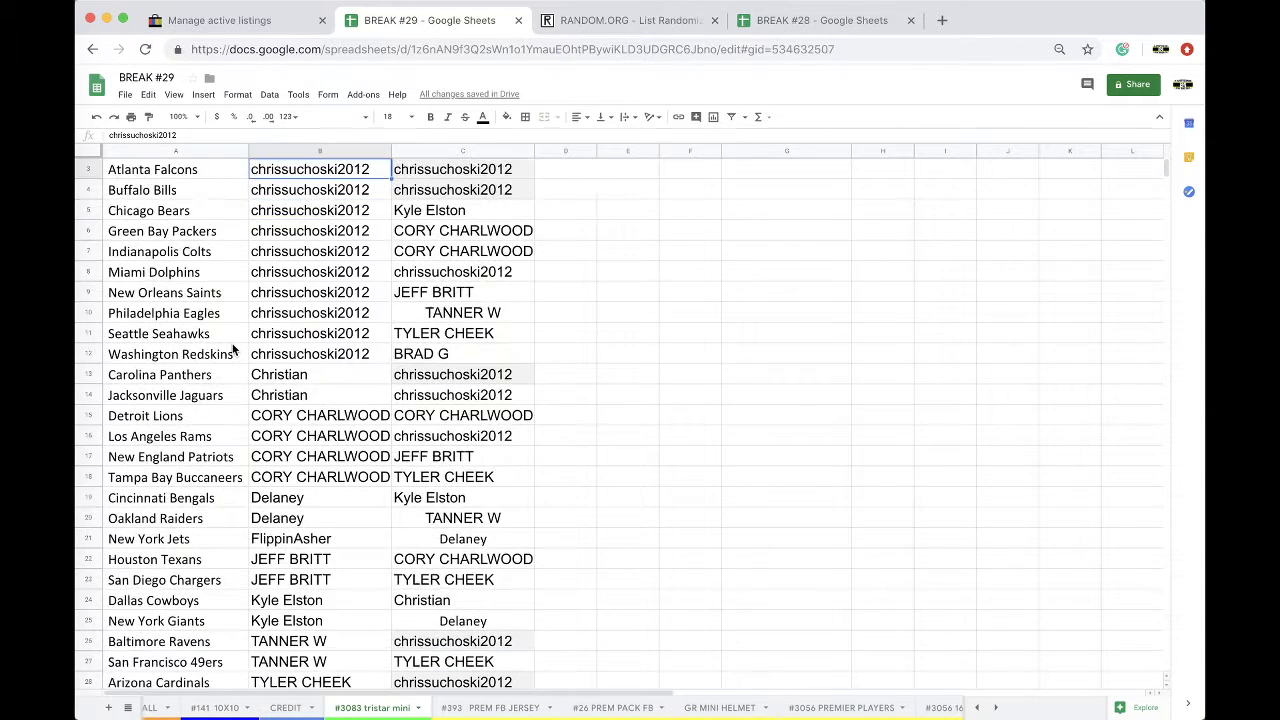
left_click(270, 395)
scroll(295, 368, "down", 1)
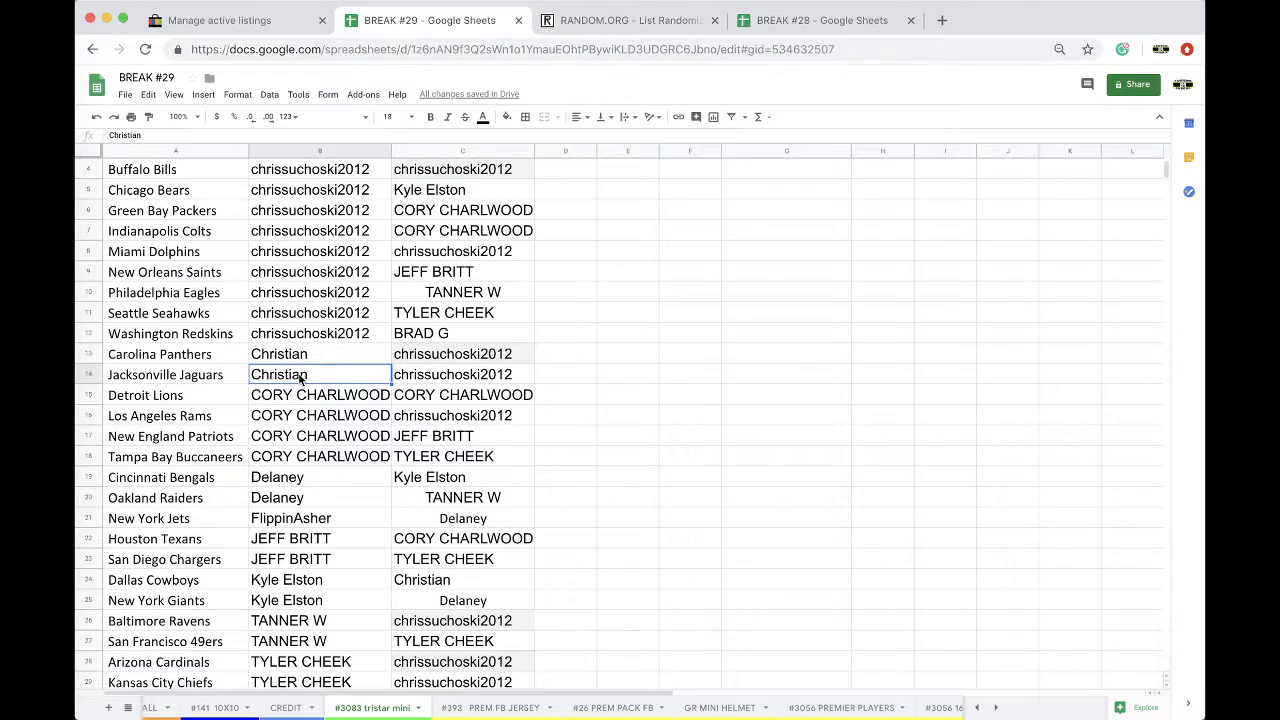
scroll(300, 378, "down", 1)
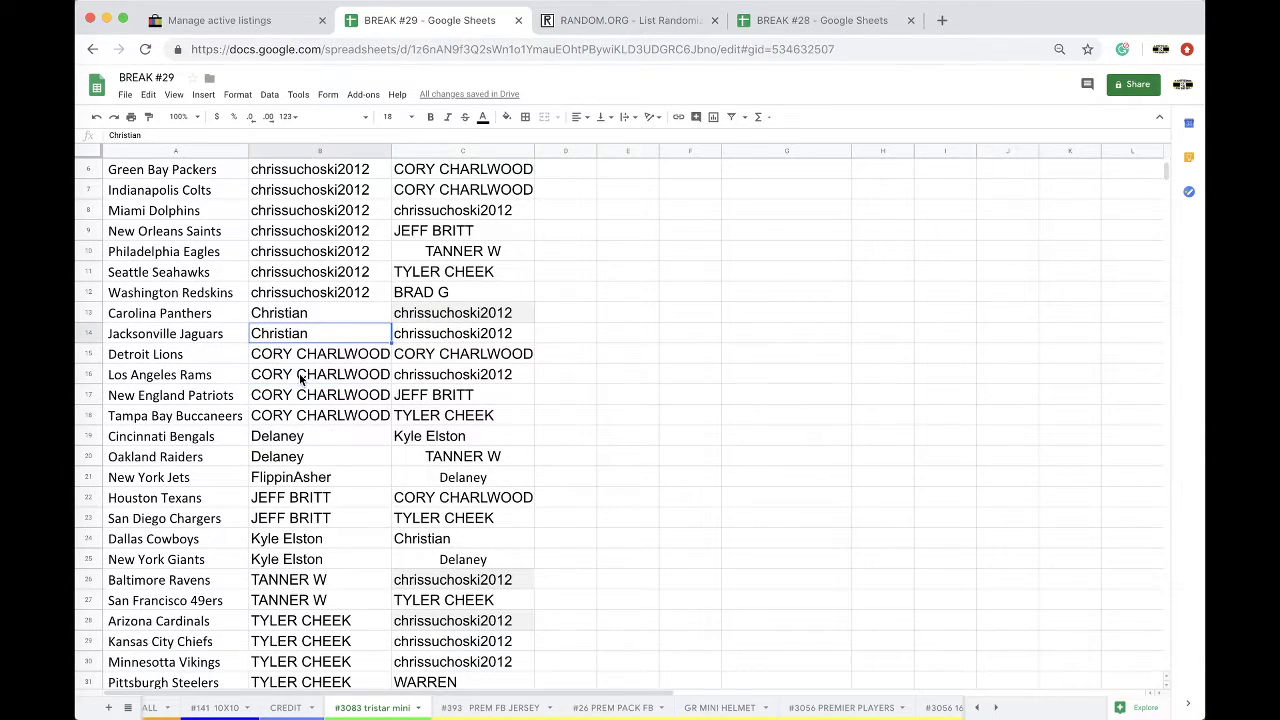
scroll(300, 378, "down", 1)
left_click(313, 434)
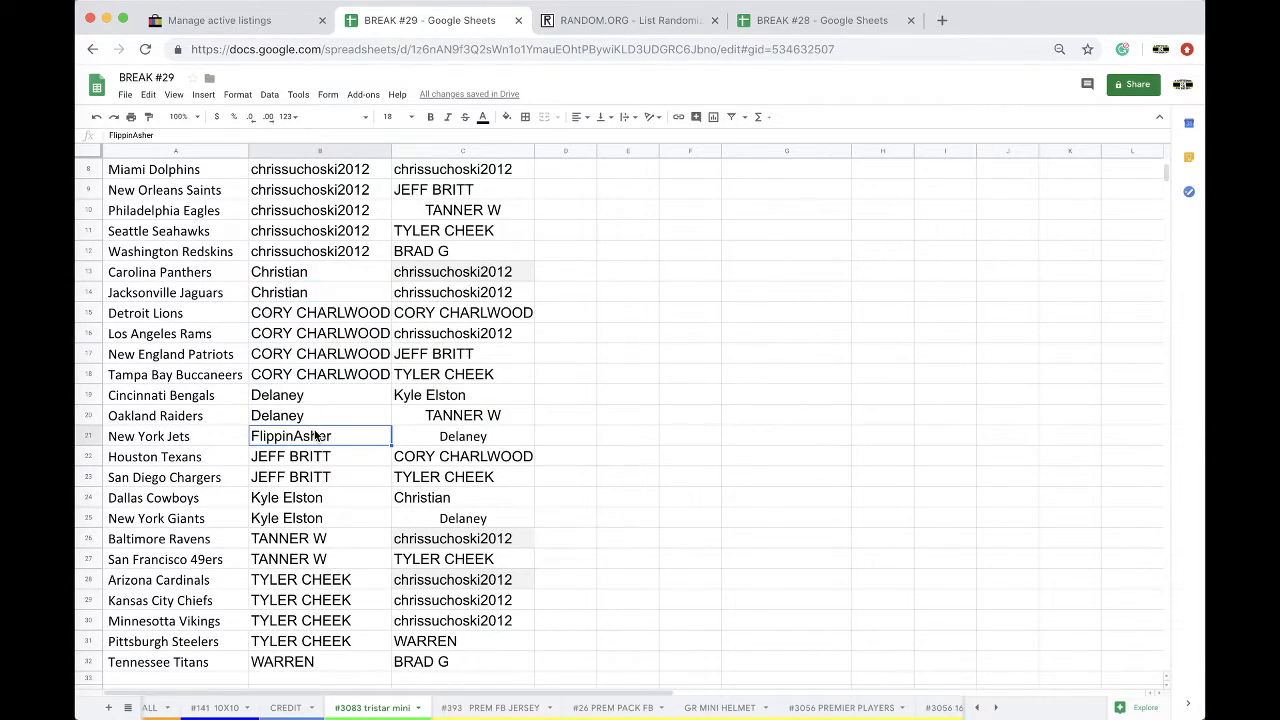
scroll(310, 343, "down", 1)
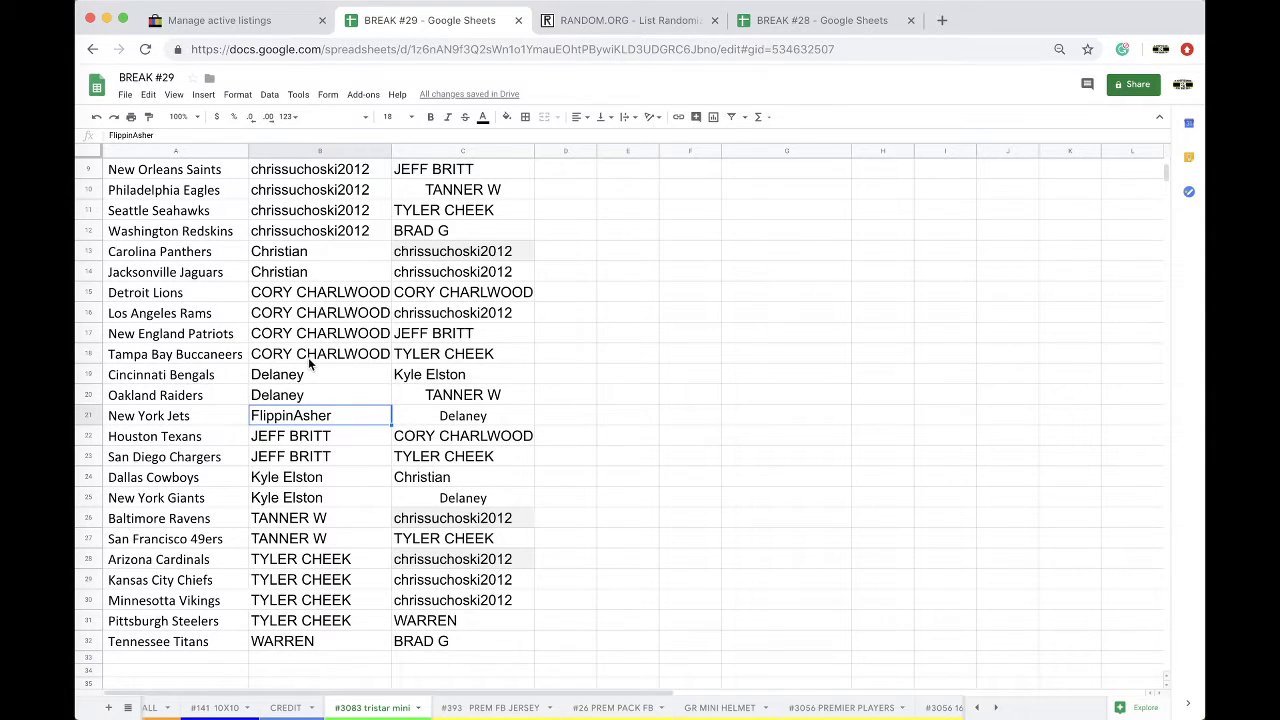
scroll(309, 361, "down", 1)
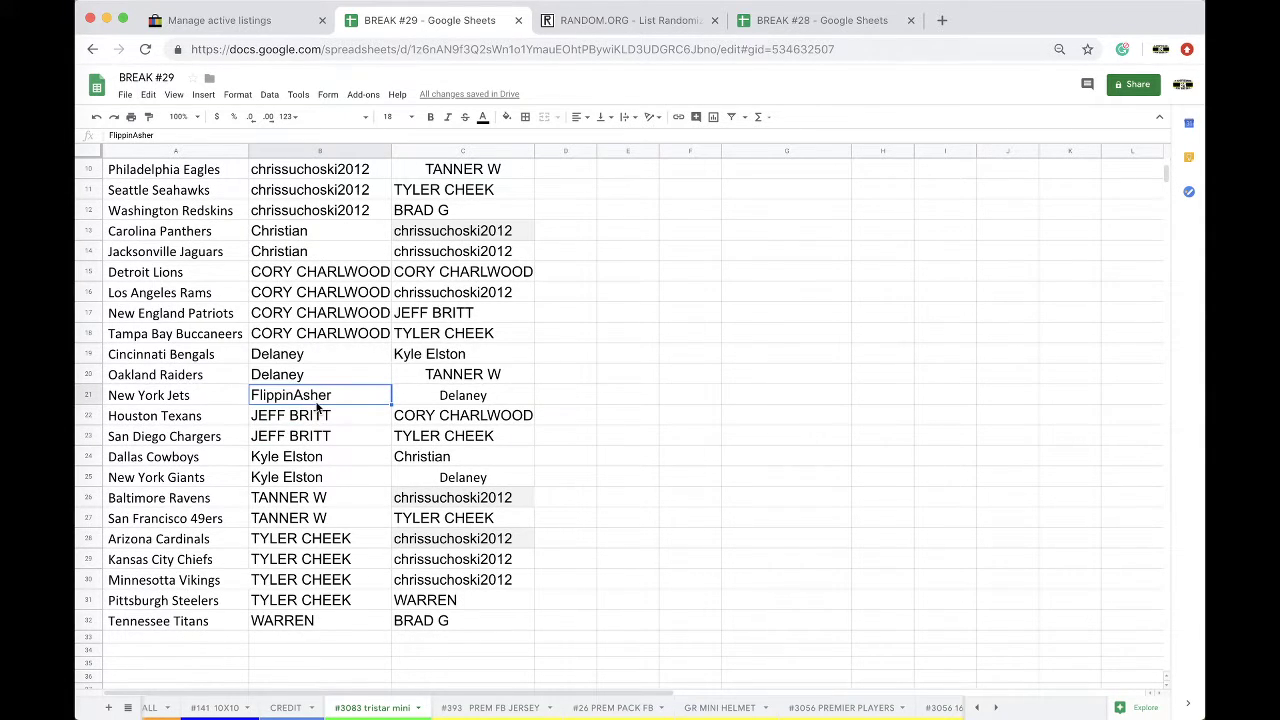
scroll(315, 412, "down", 1)
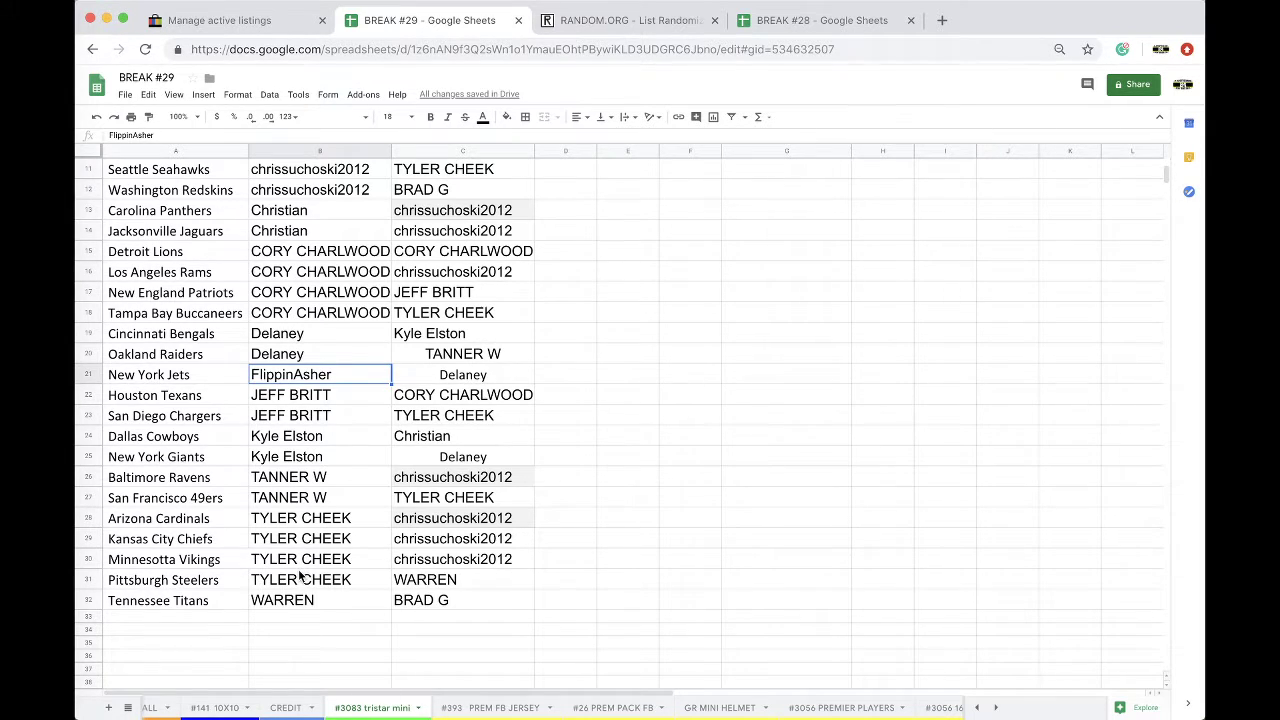
scroll(299, 577, "up", 5)
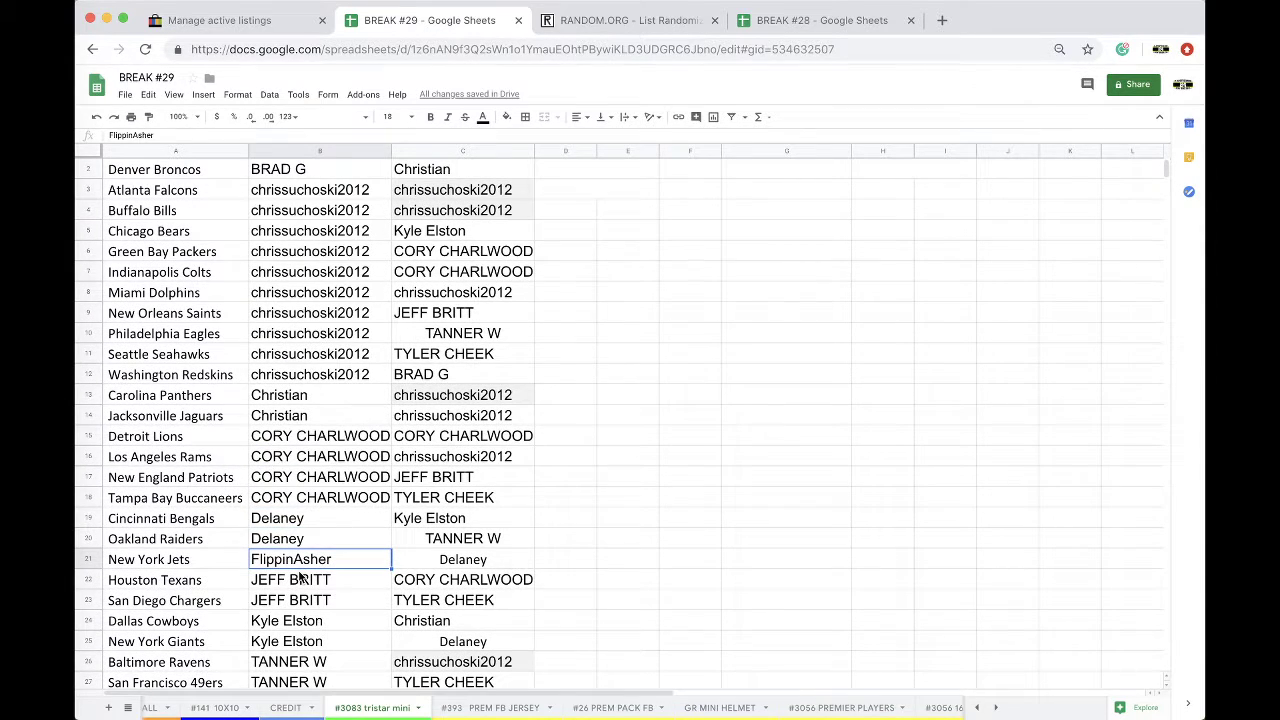
scroll(299, 577, "up", 1)
scroll(299, 577, "down", 1)
scroll(299, 577, "up", 1)
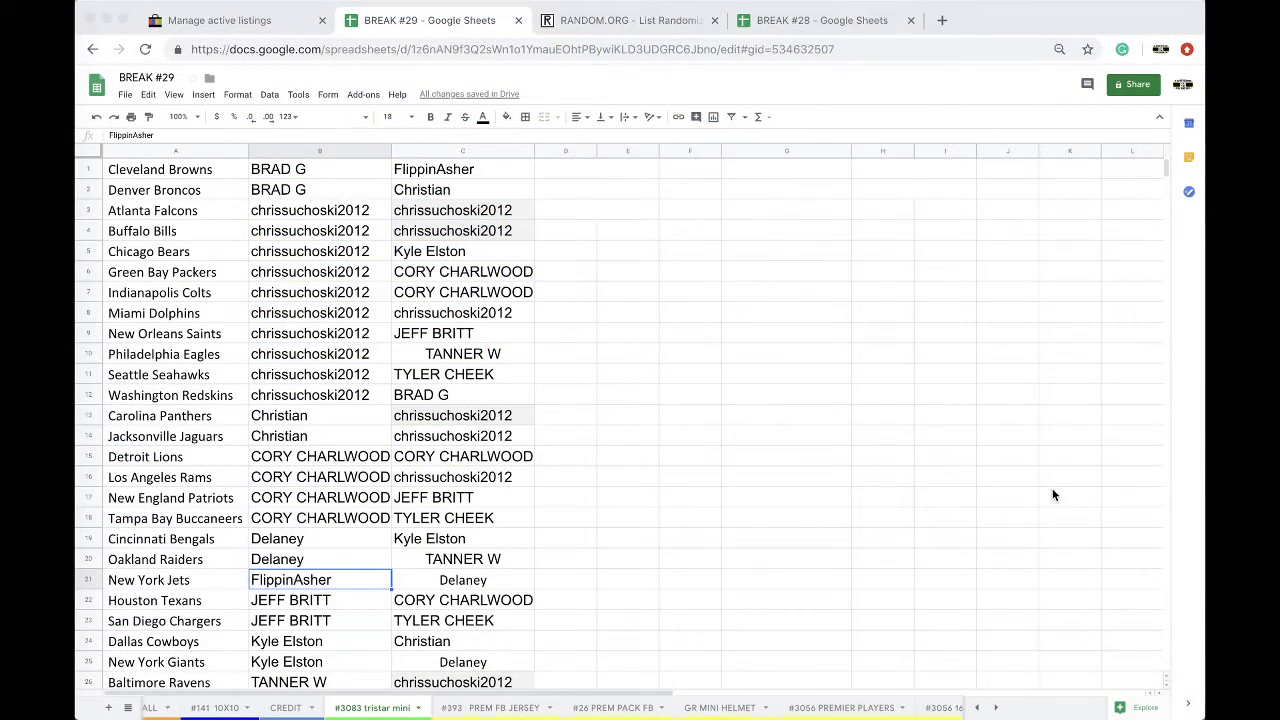
Sort the BREAK #29 sheet by column A, A→Z, putting Arizona Cardinals first.
scroll(318, 367, "down", 1)
scroll(317, 367, "down", 2)
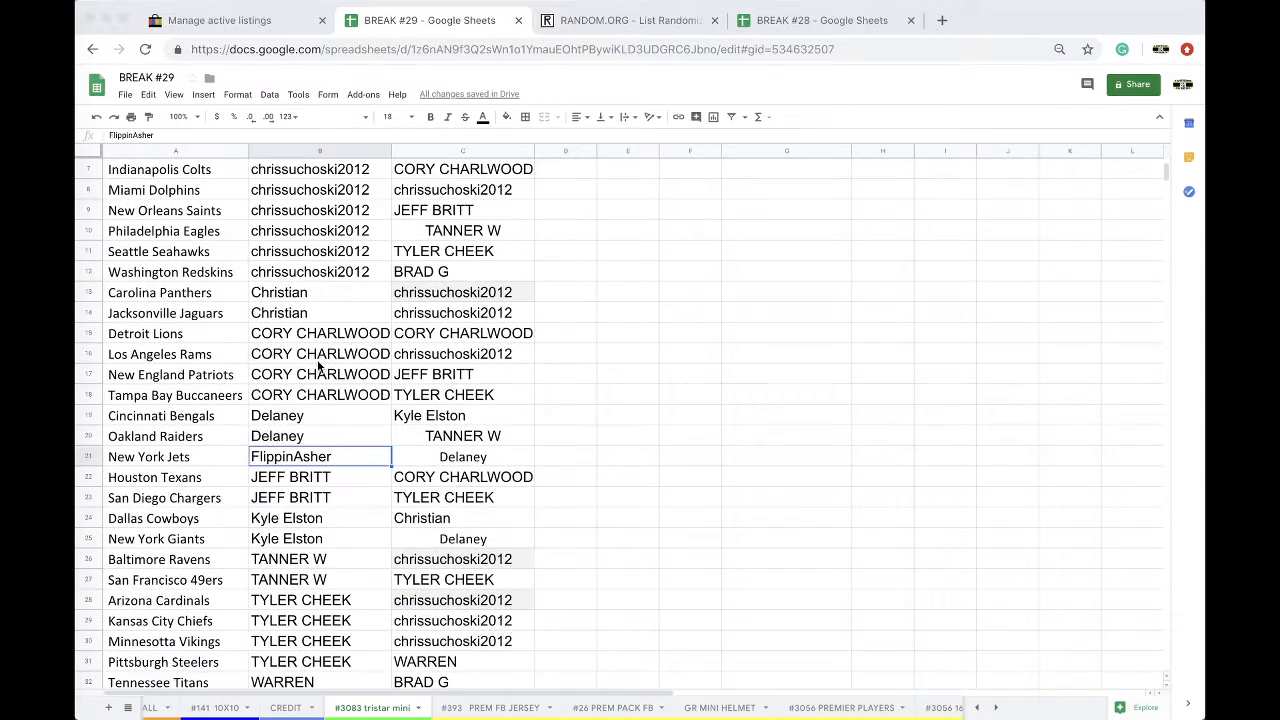
scroll(317, 367, "up", 3)
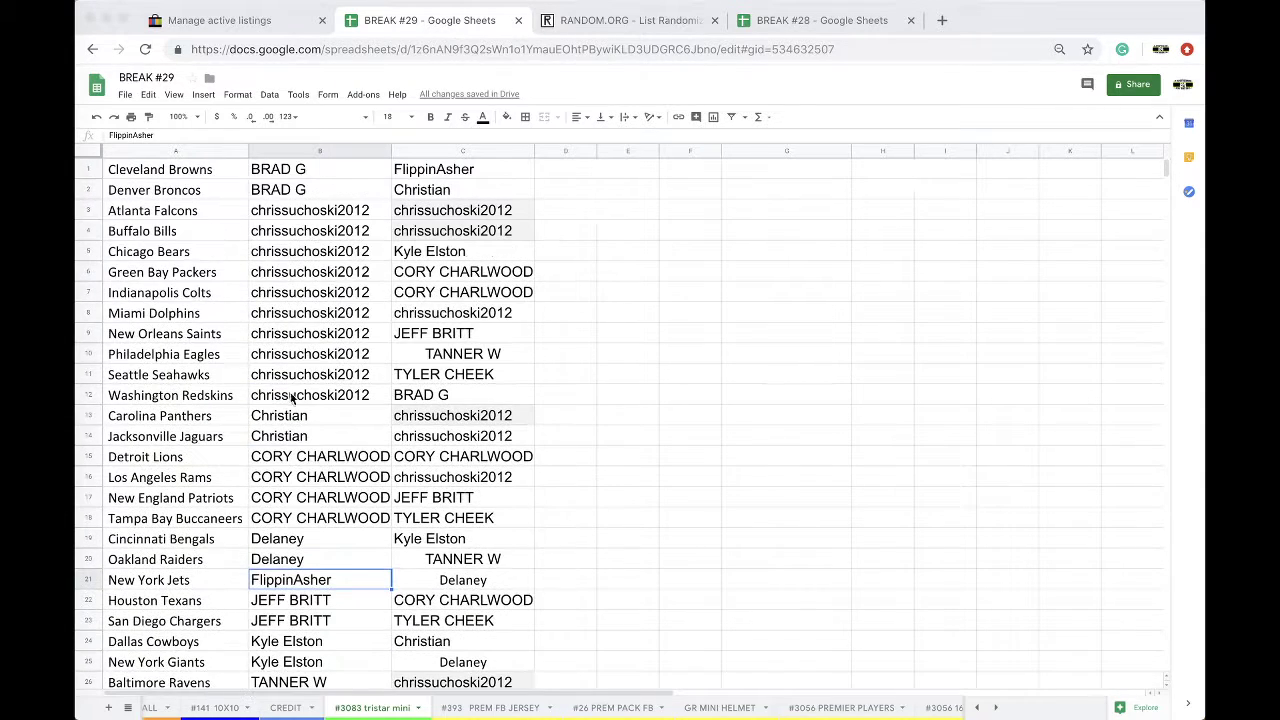
left_click(176, 150)
left_click(269, 94)
left_click(277, 117)
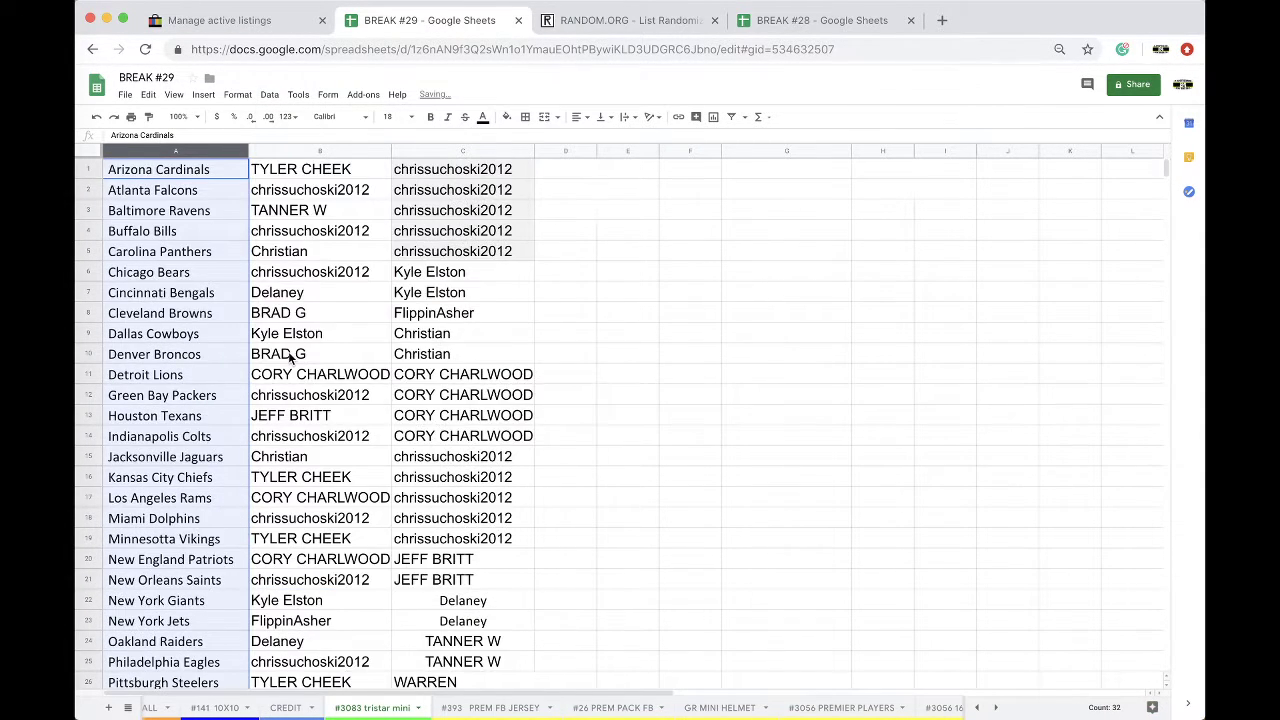
scroll(300, 434, "down", 3)
left_click(307, 596)
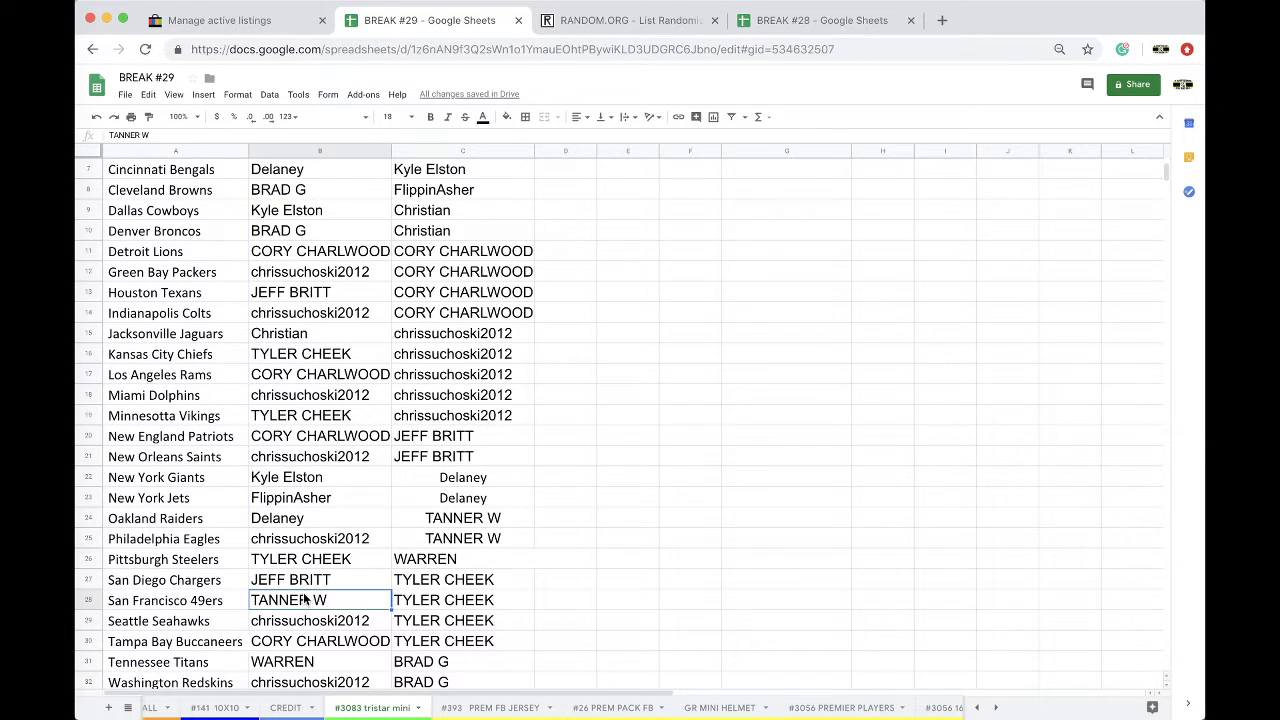
Swap the buyers of the New York Jets (B23) and San Francisco 49ers (B28).
key("ctrl+c")
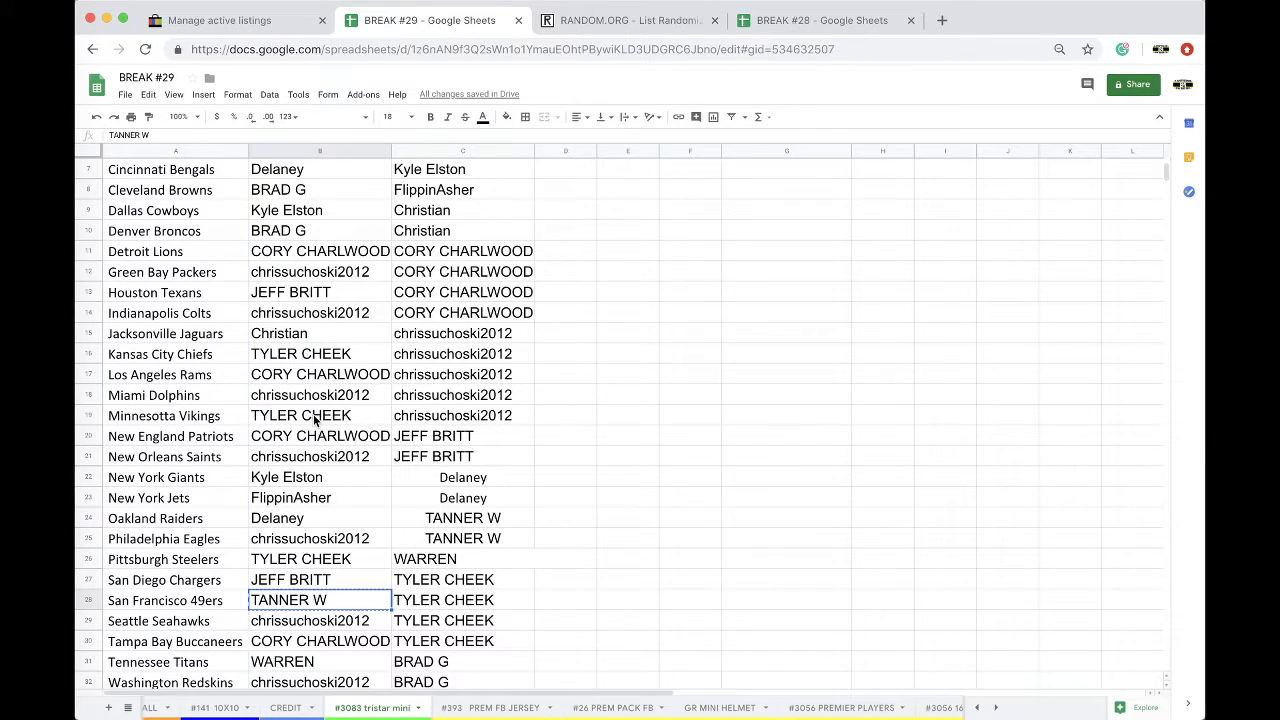
left_click(297, 500)
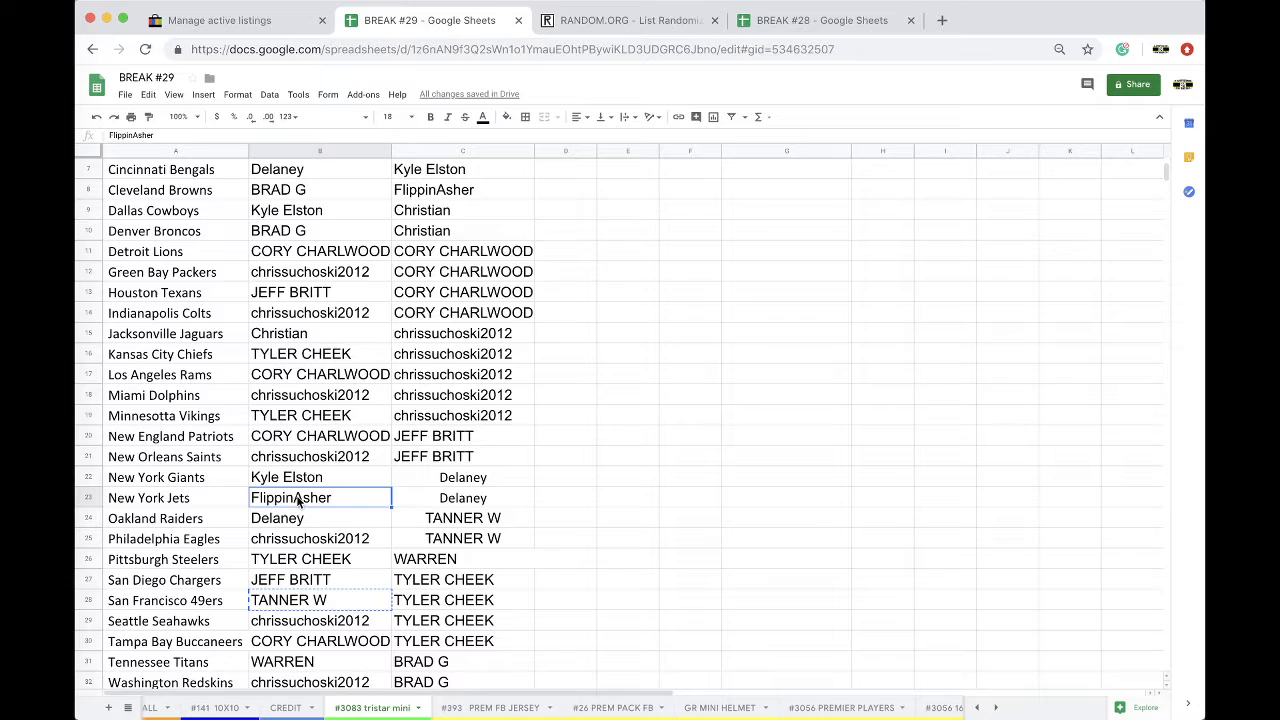
key("ctrl+c")
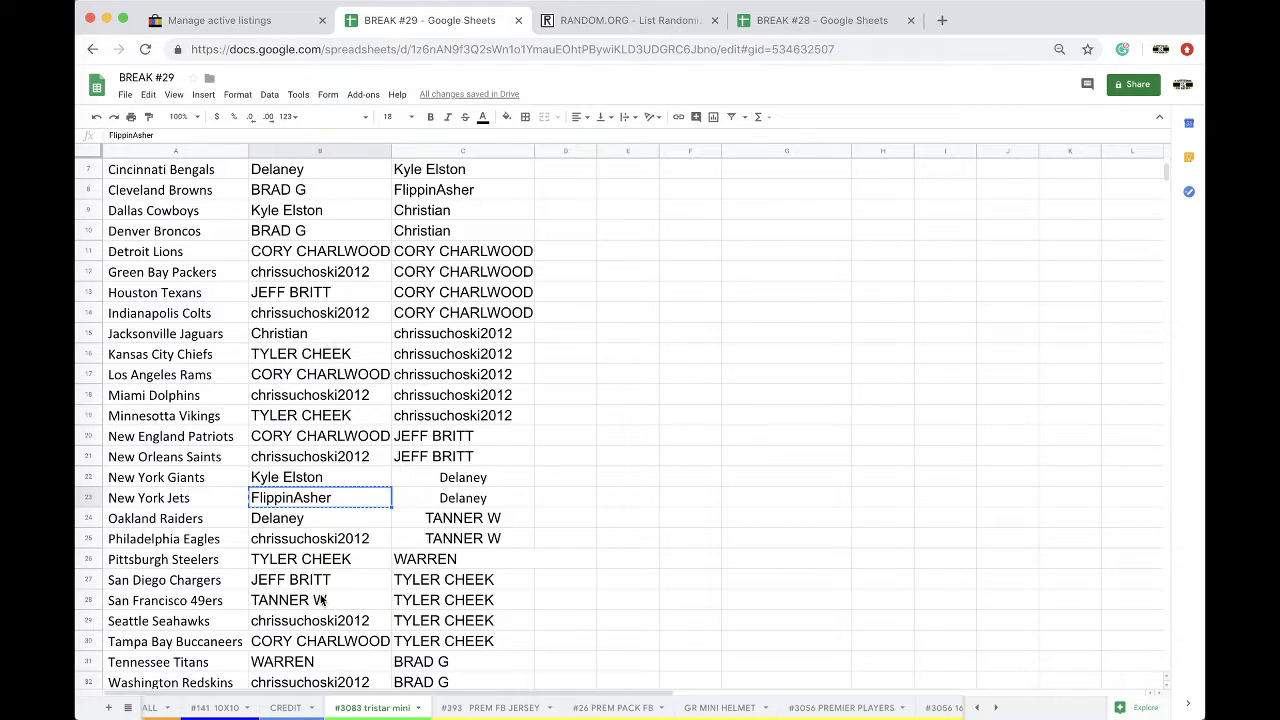
left_click(318, 602)
key("ctrl+v")
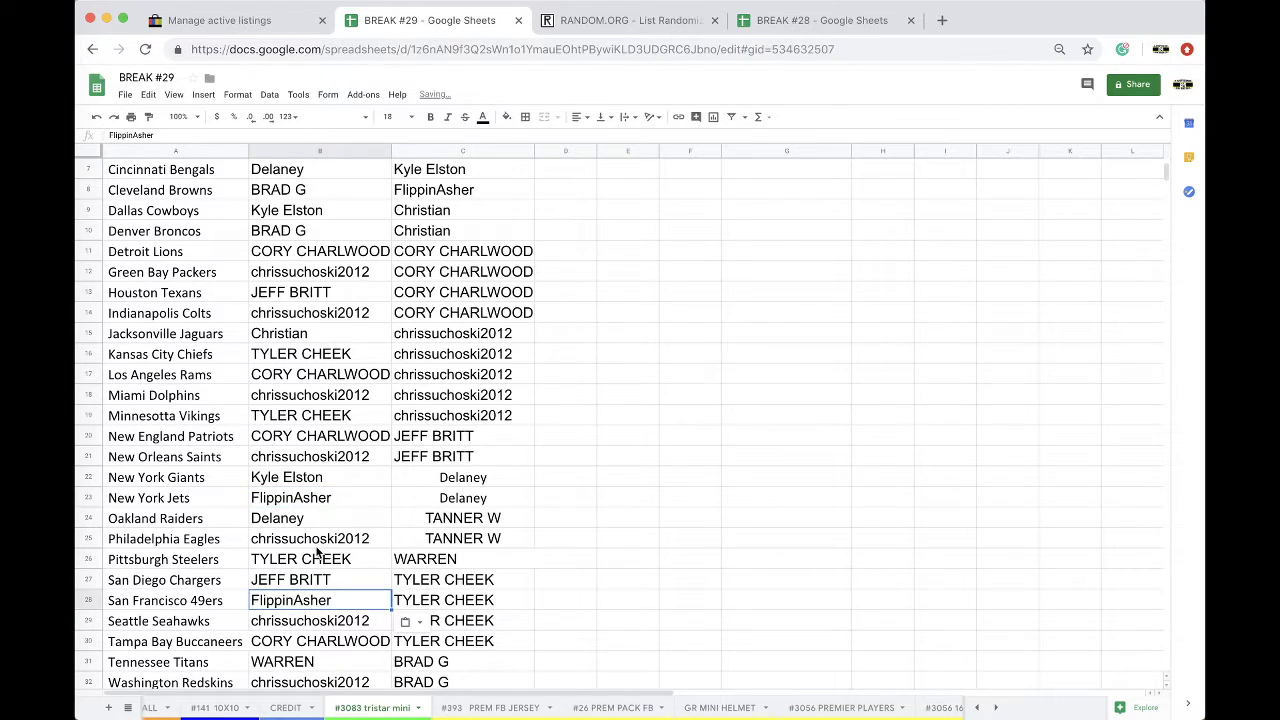
left_click(282, 505)
key("ctrl+v")
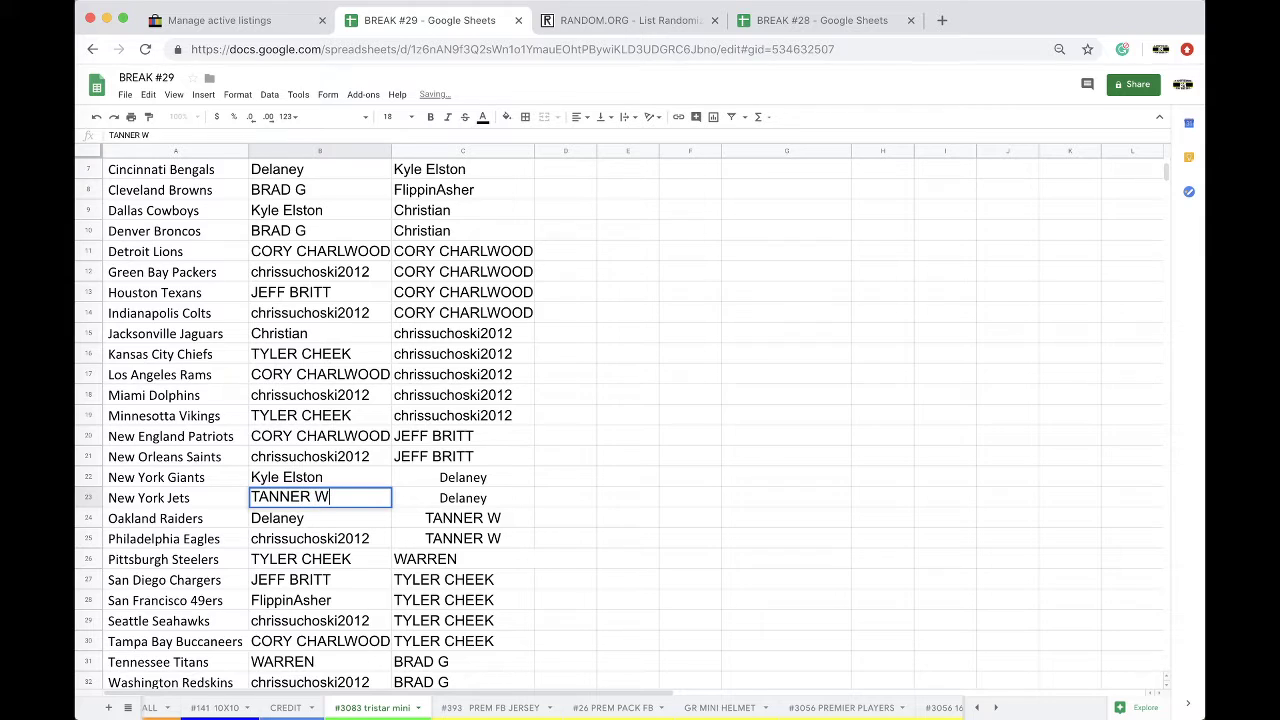
Fill the 49ers buyer cell B28 yellow and copy column C.
left_click(294, 606)
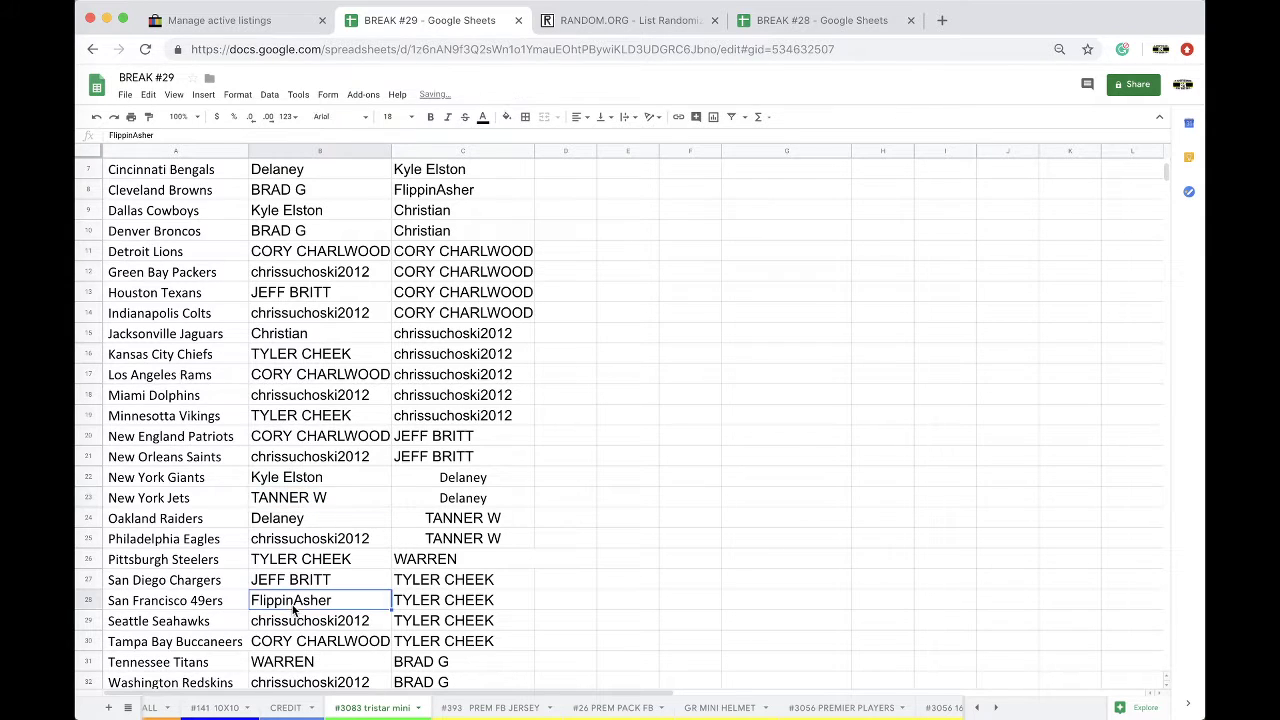
left_click(507, 117)
left_click(550, 170)
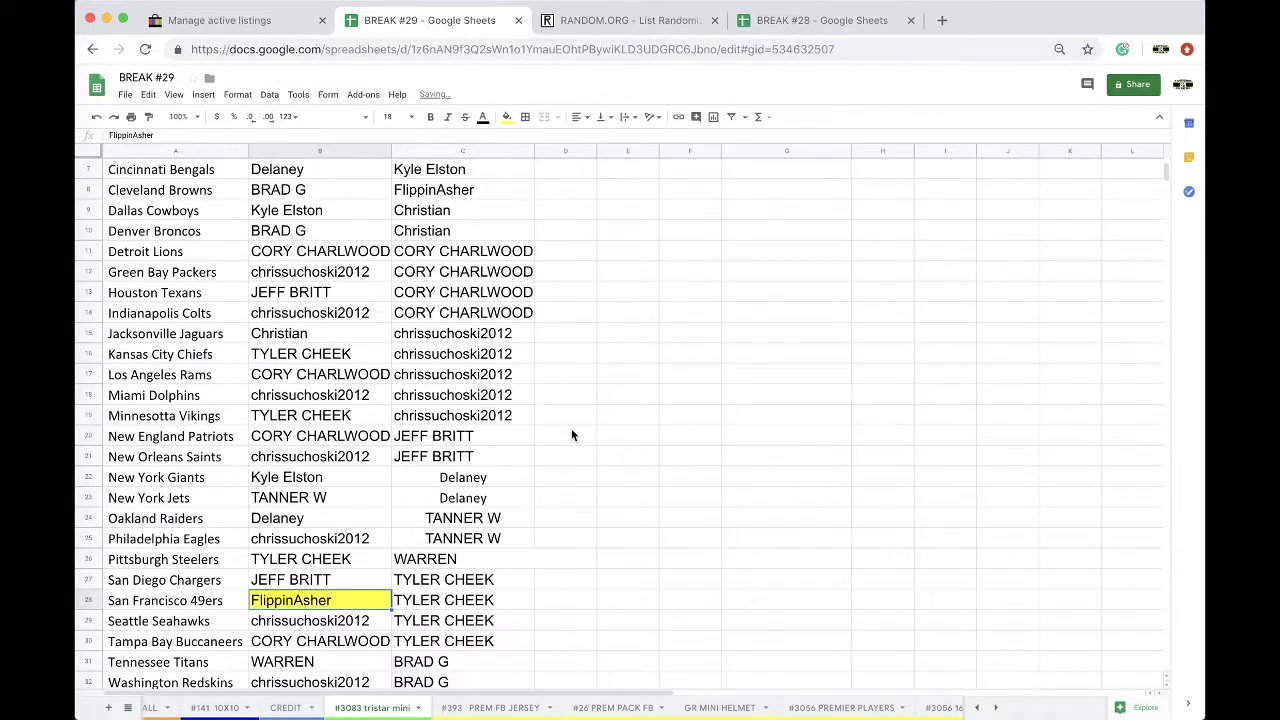
scroll(463, 189, "up", 2)
left_click(455, 153)
key("ctrl+c")
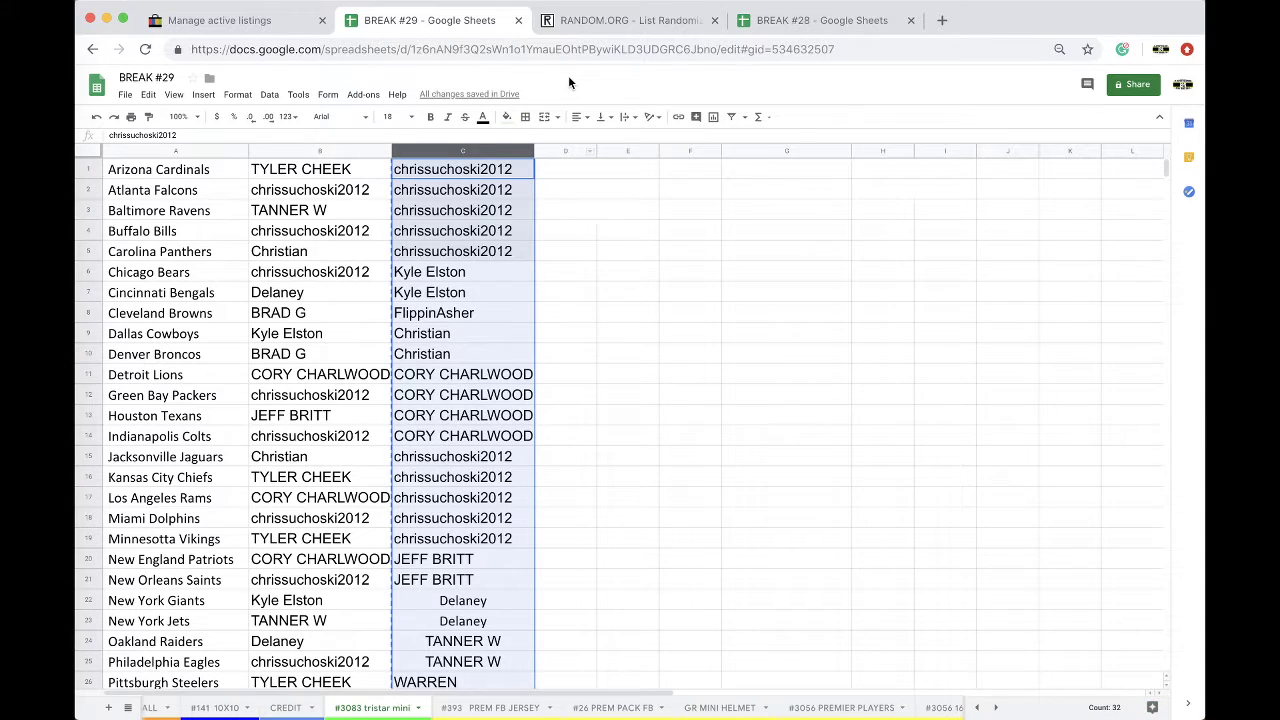
left_click(567, 45)
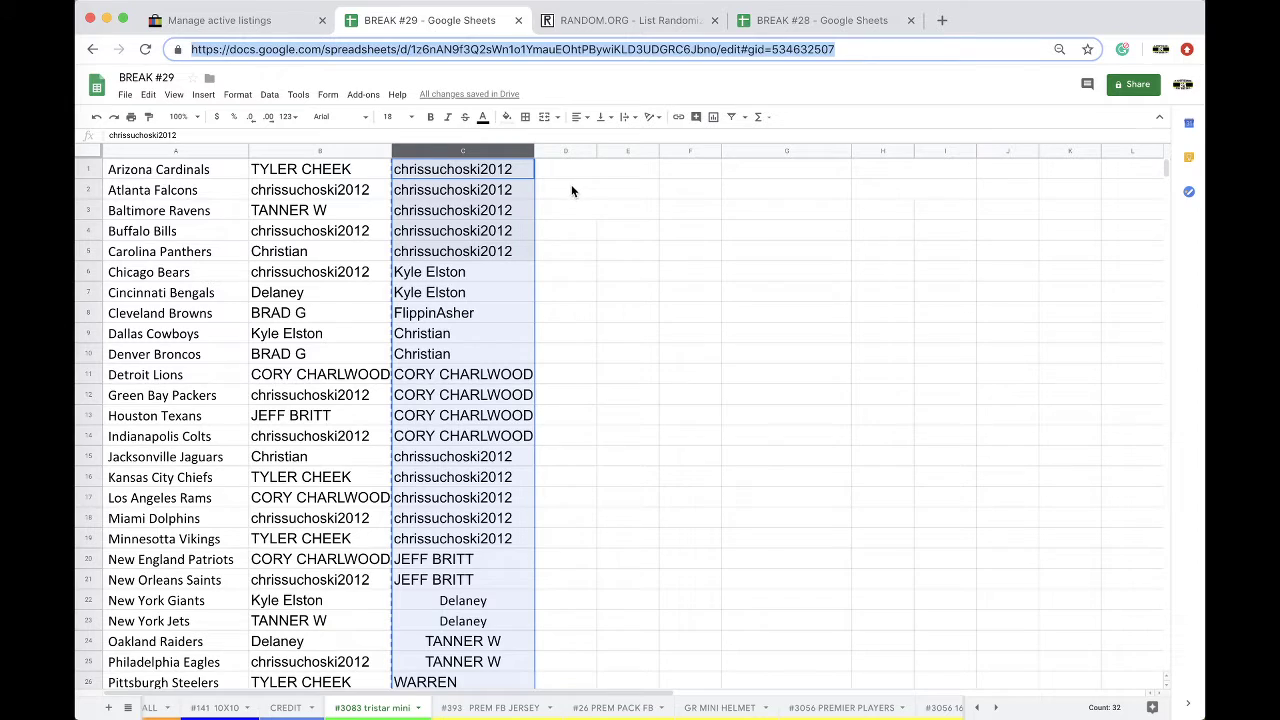
Reload the List Randomizer and undo the accidentally pasted spreadsheet address.
left_click(614, 22)
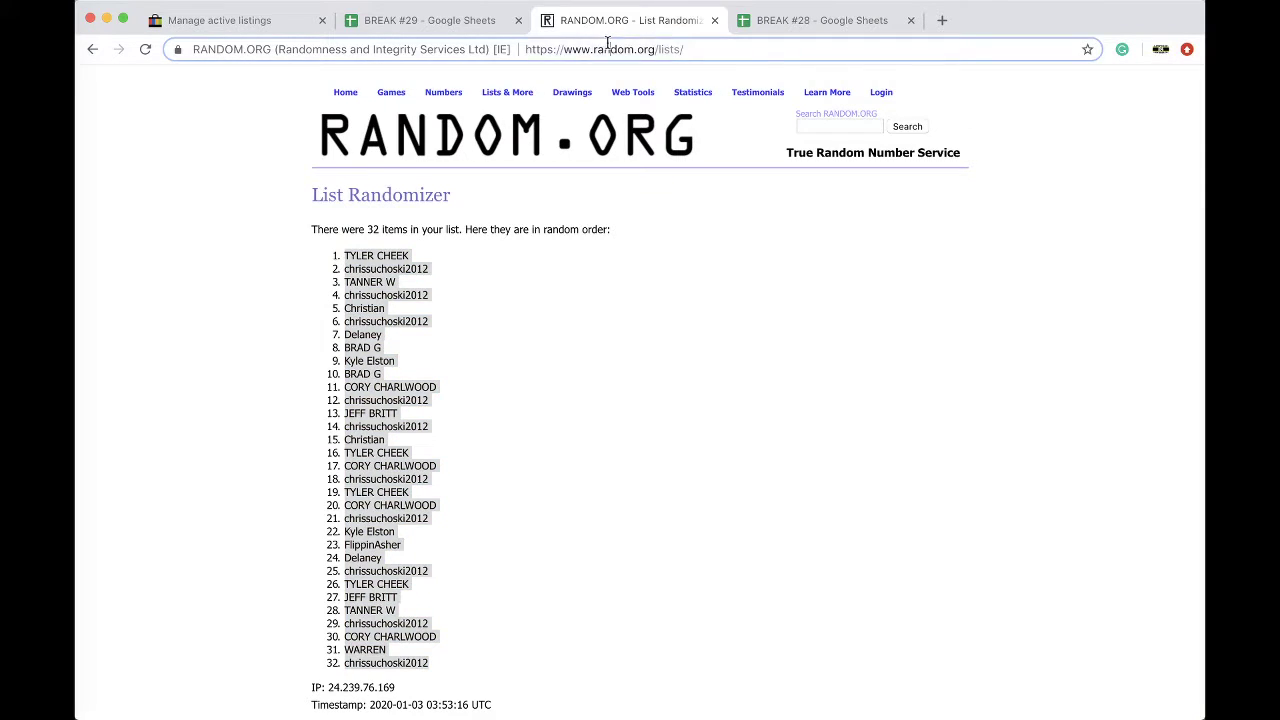
left_click(607, 45)
key("Return")
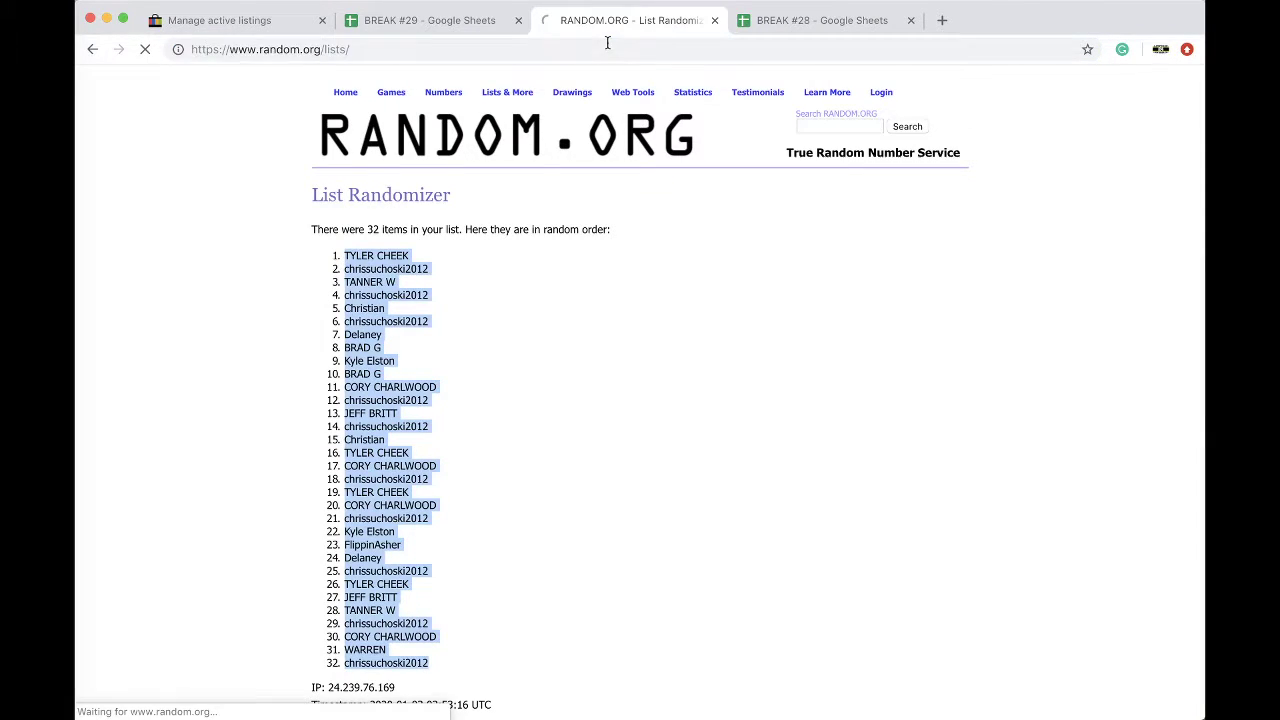
left_click(431, 408)
key("ctrl+v")
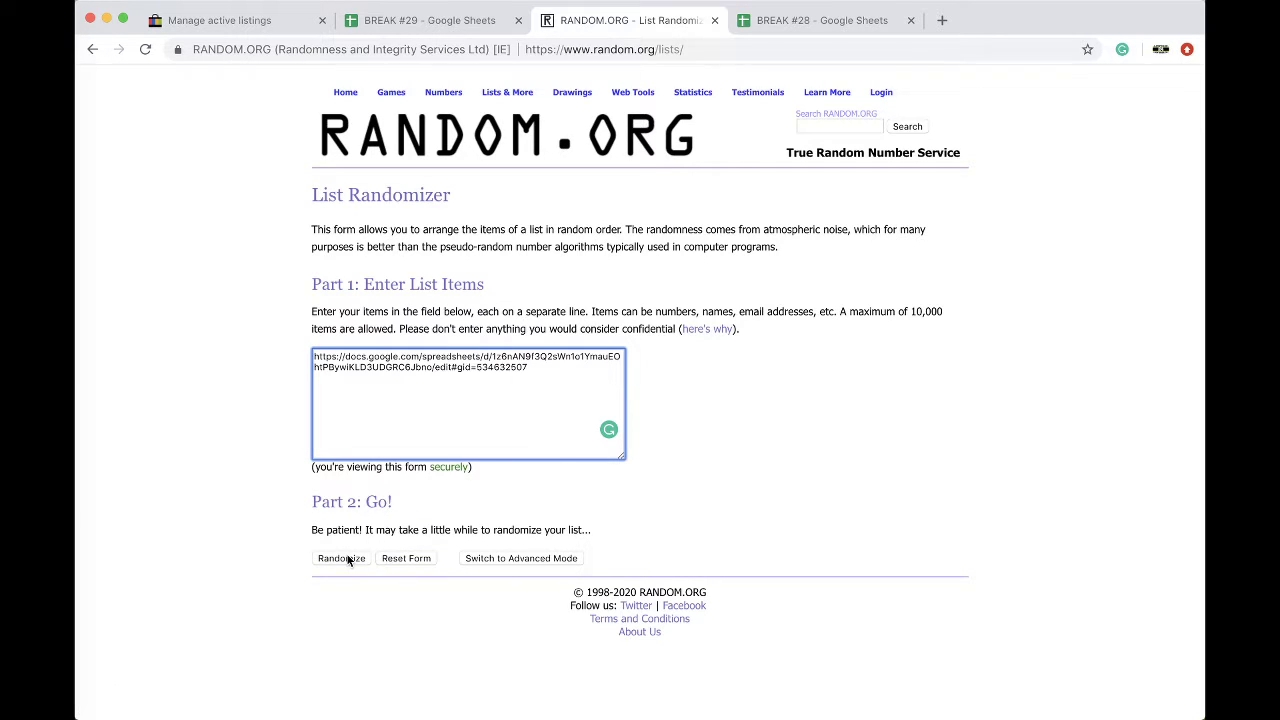
key("ctrl+z")
left_click(430, 22)
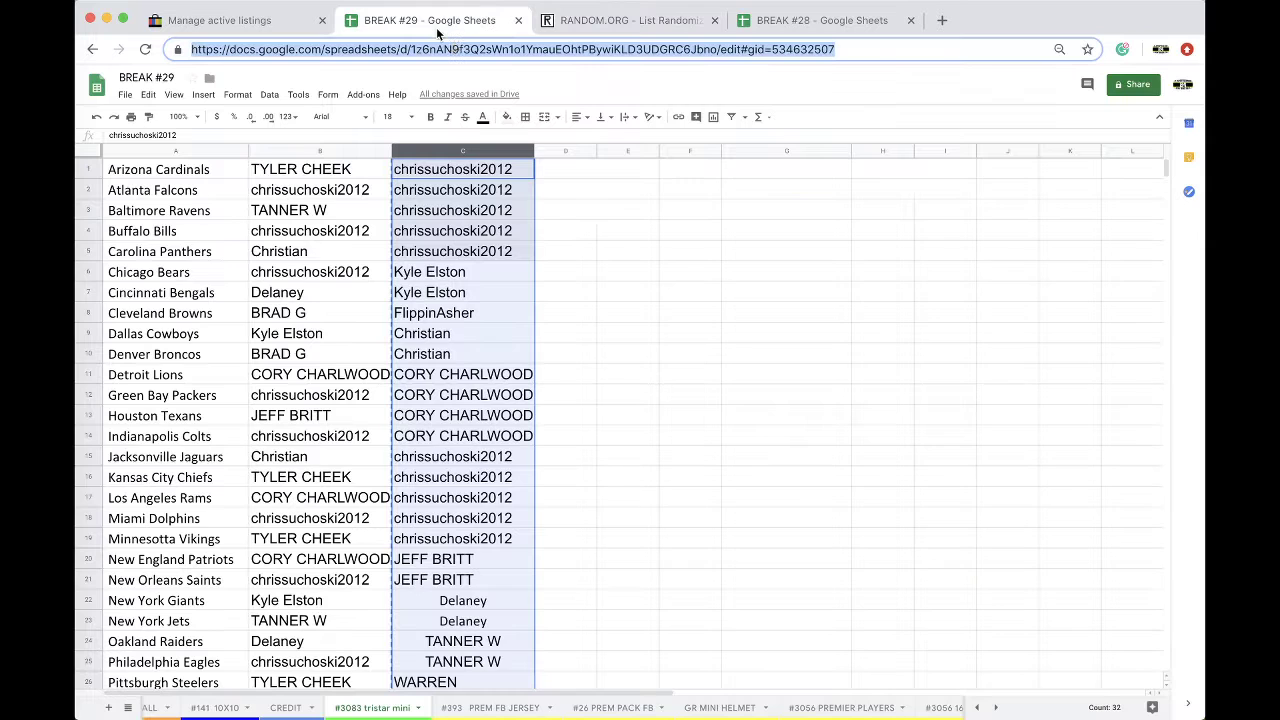
left_click(575, 18)
key("ctrl+v")
key("ctrl+z")
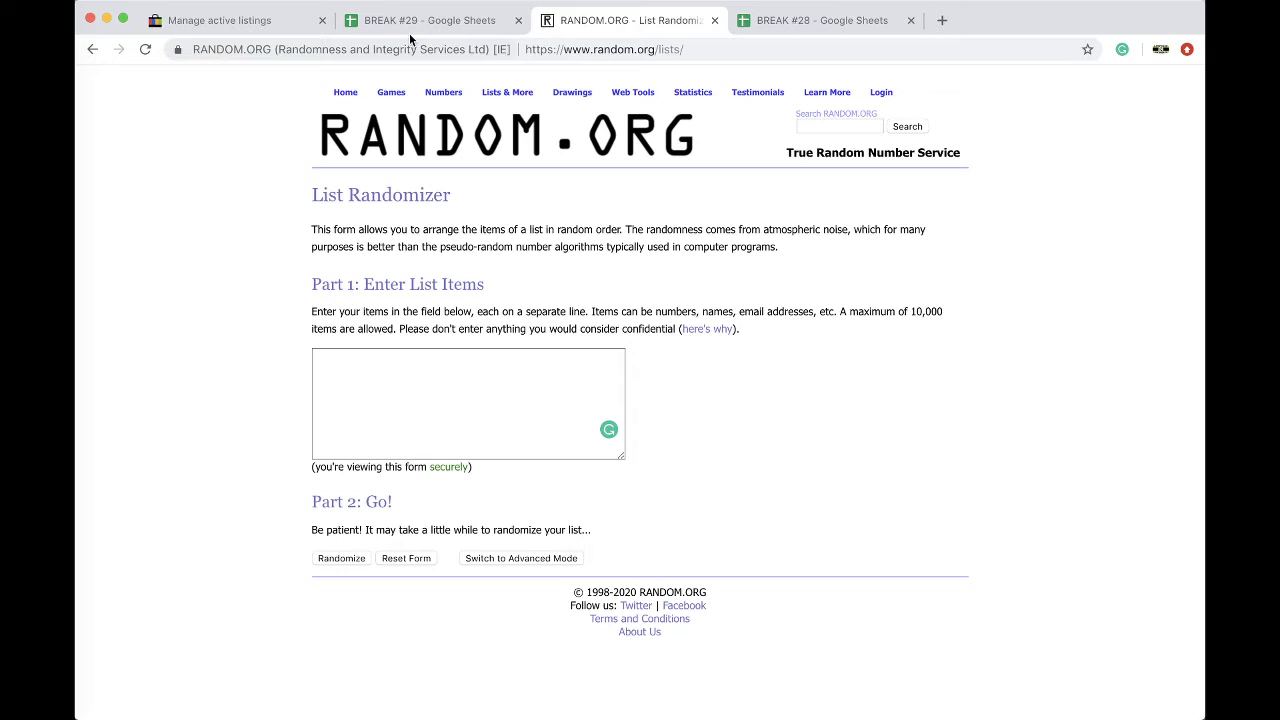
Copy the column C buyer names from BREAK #29 again for the randomizer.
left_click(410, 30)
left_click(431, 148)
key("ctrl+c")
left_click(555, 22)
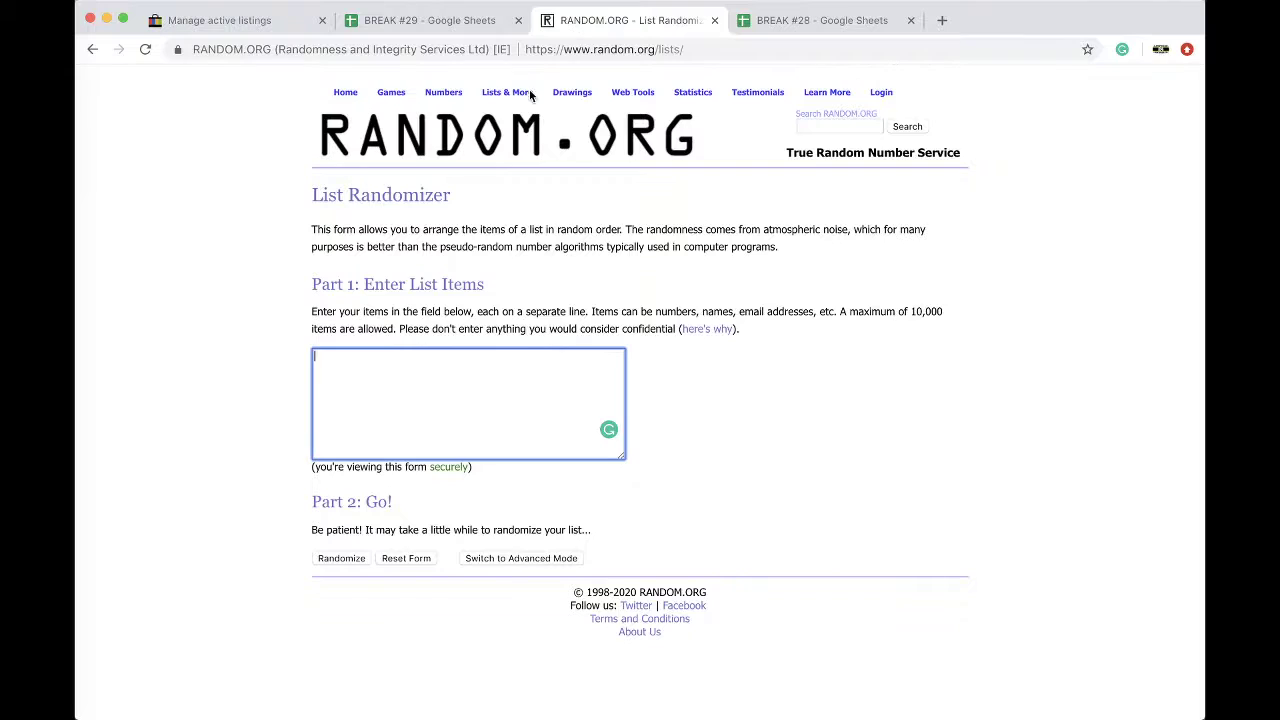
Randomize the buyer list four times and select the first-place name.
left_click(343, 560)
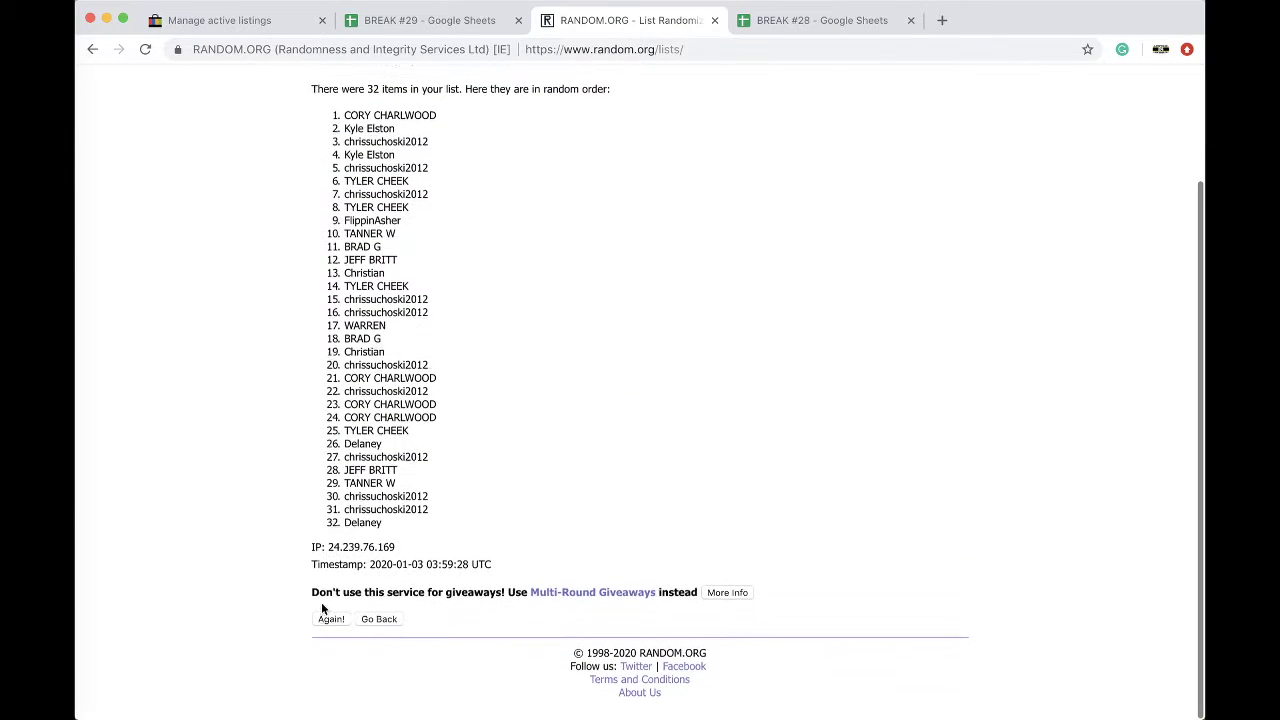
left_click(325, 611)
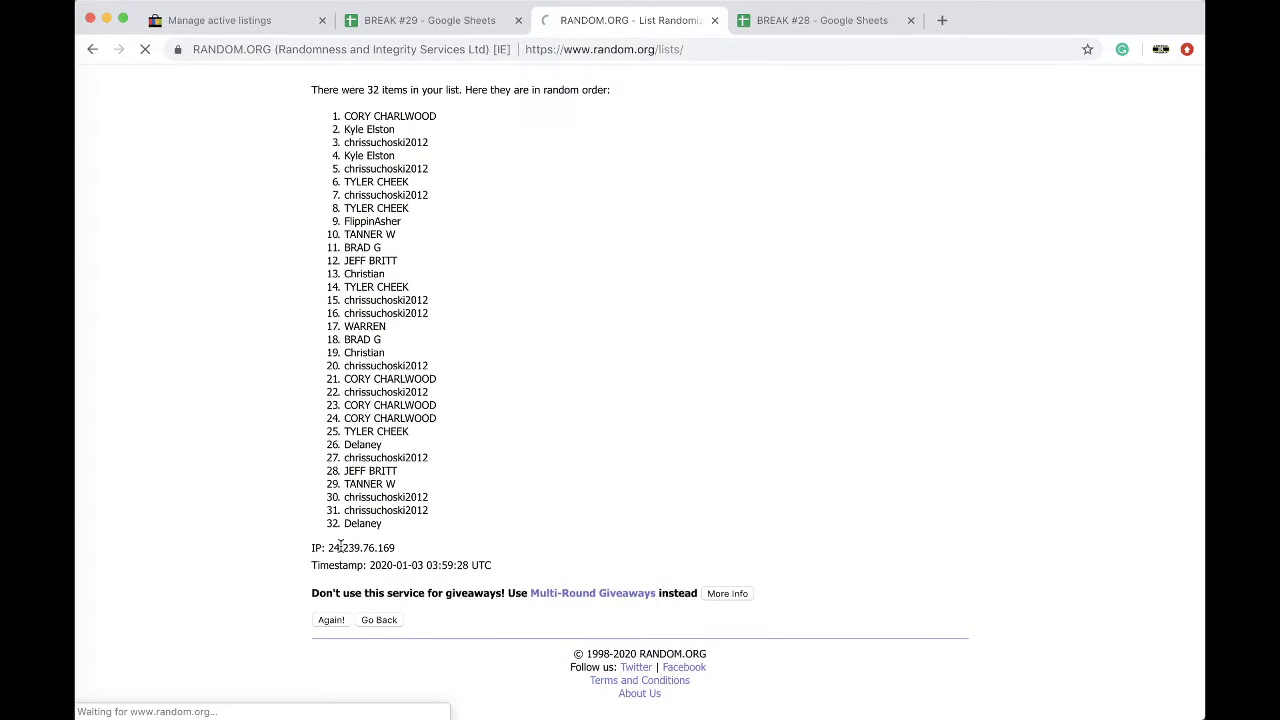
left_click(331, 603)
left_click(330, 619)
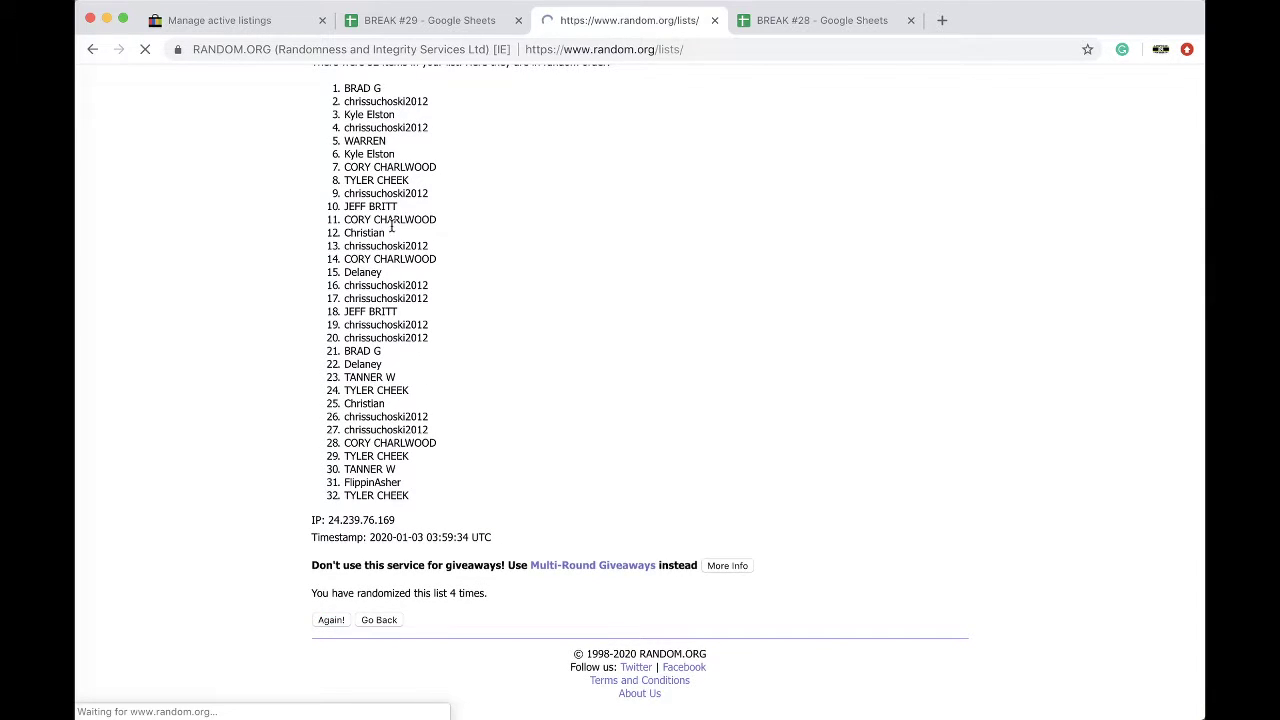
triple_click(371, 255)
Stage the drawn winner and the second winner in spare cells, then clear them.
left_click(405, 22)
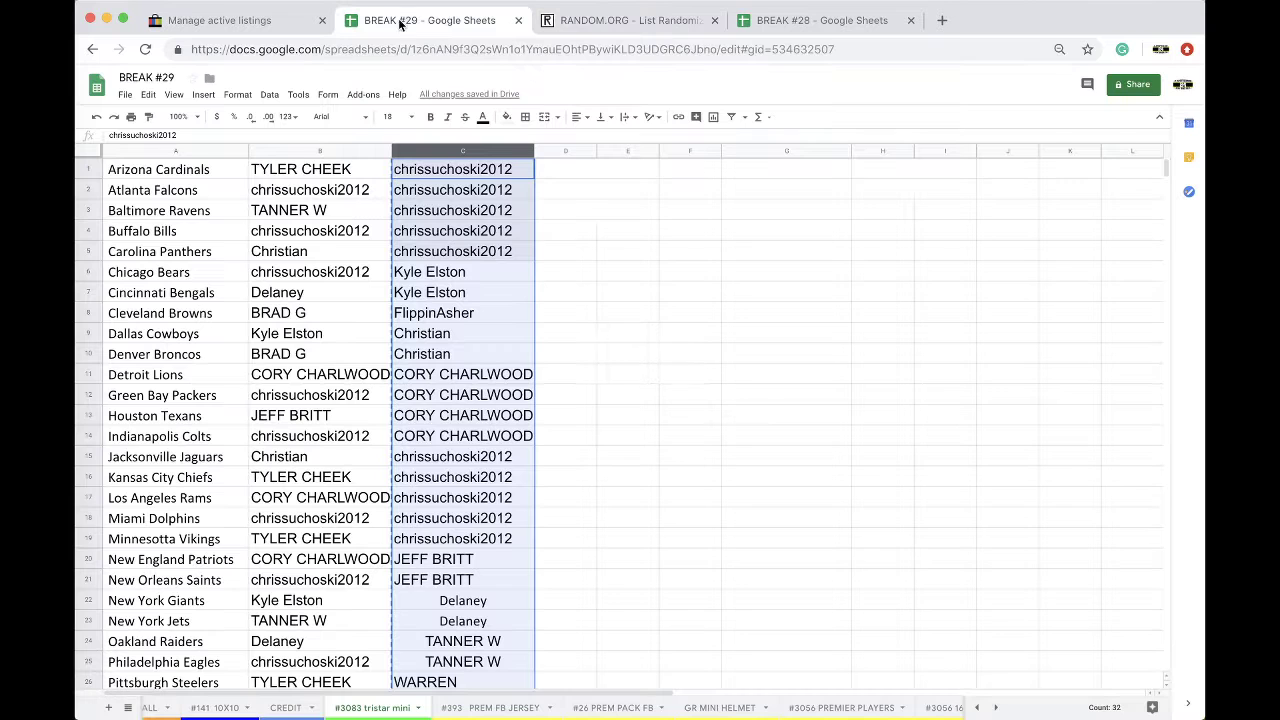
left_click(712, 418)
key("ctrl+v")
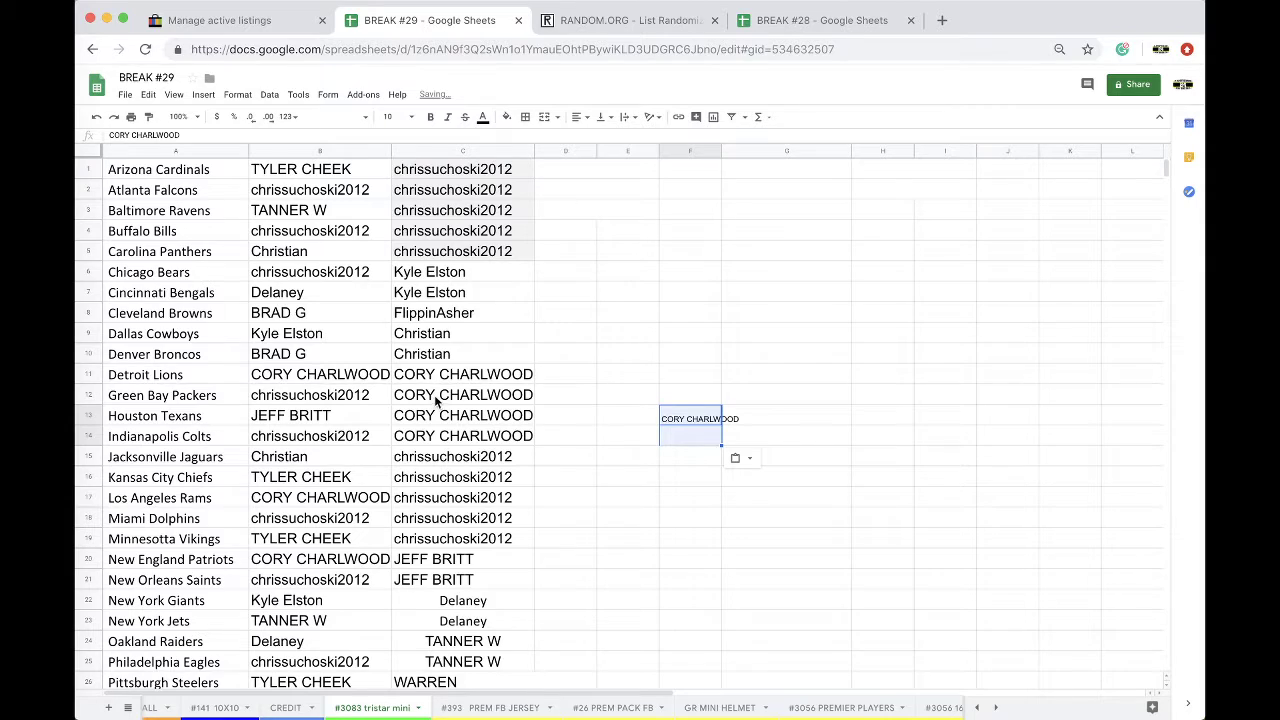
left_click(420, 477)
key("ctrl+c")
left_click(686, 437)
key("ctrl+v")
left_click_drag(690, 418, 680, 437)
key("Delete")
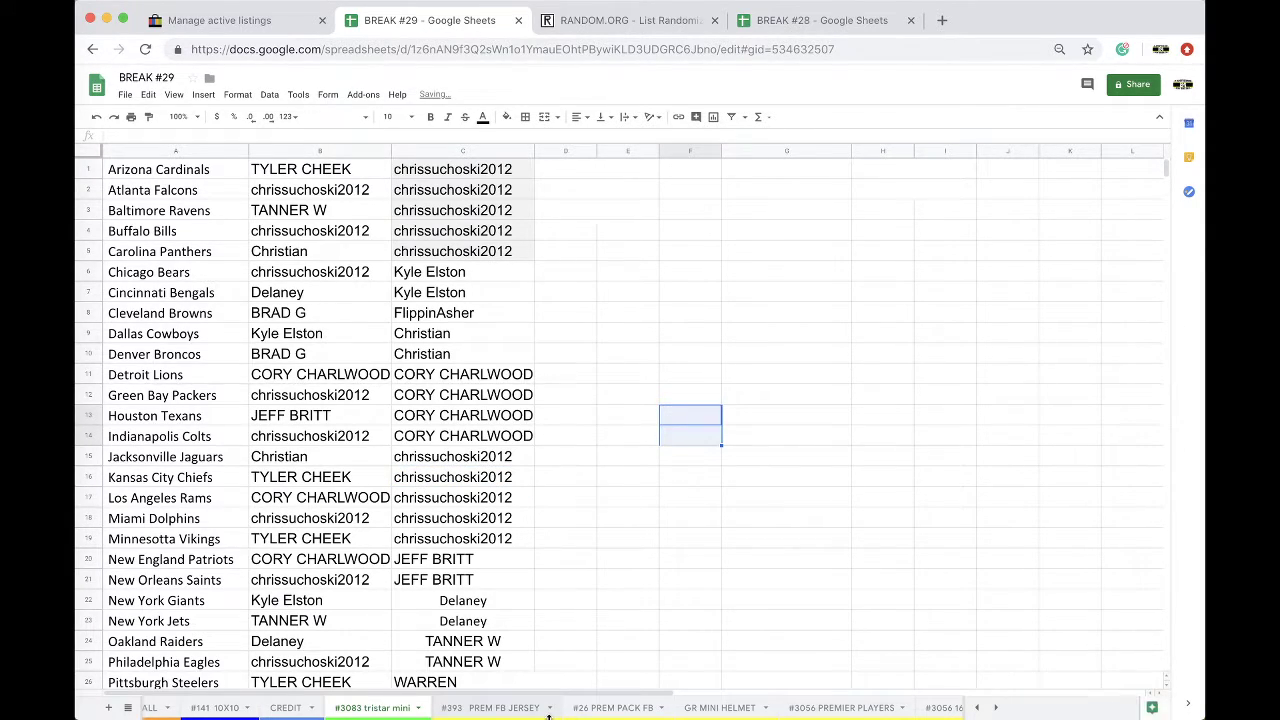
Paste both winners as values into C27:C28 on #148 BONUS BREAK FOOTBALL.
scroll(590, 714, "left", 3)
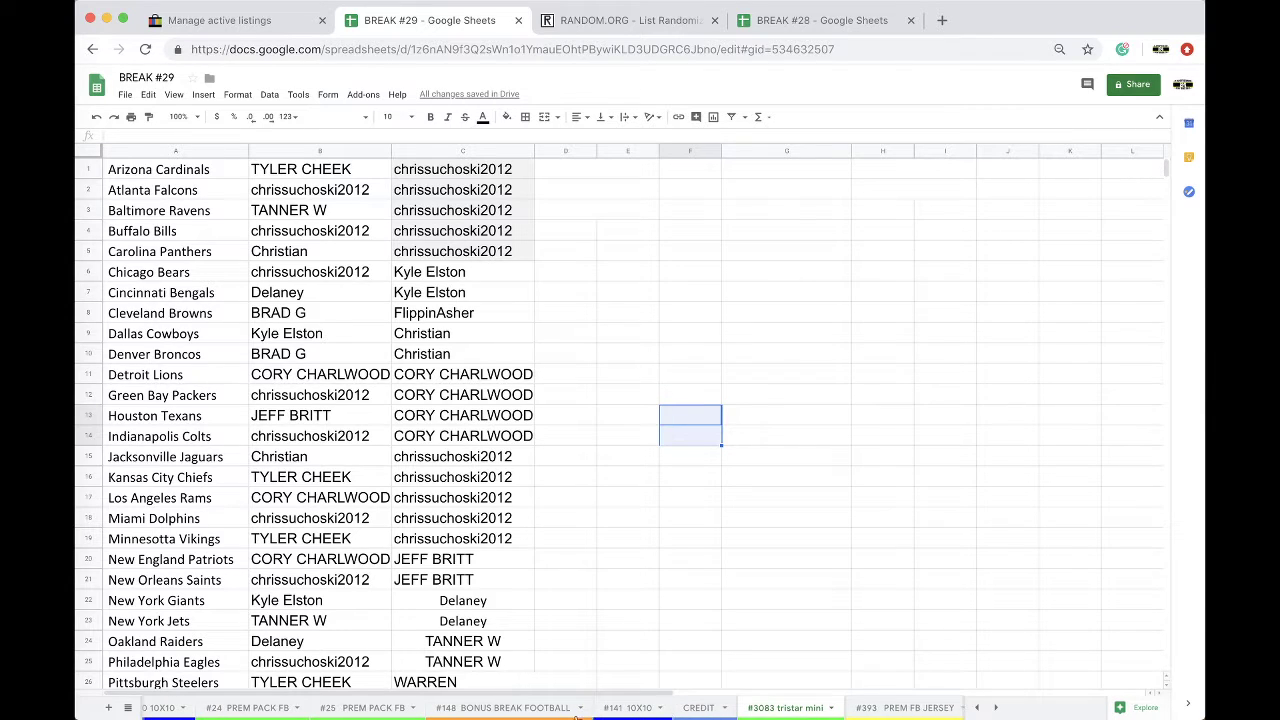
left_click_drag(800, 708, 475, 714)
left_click(595, 708)
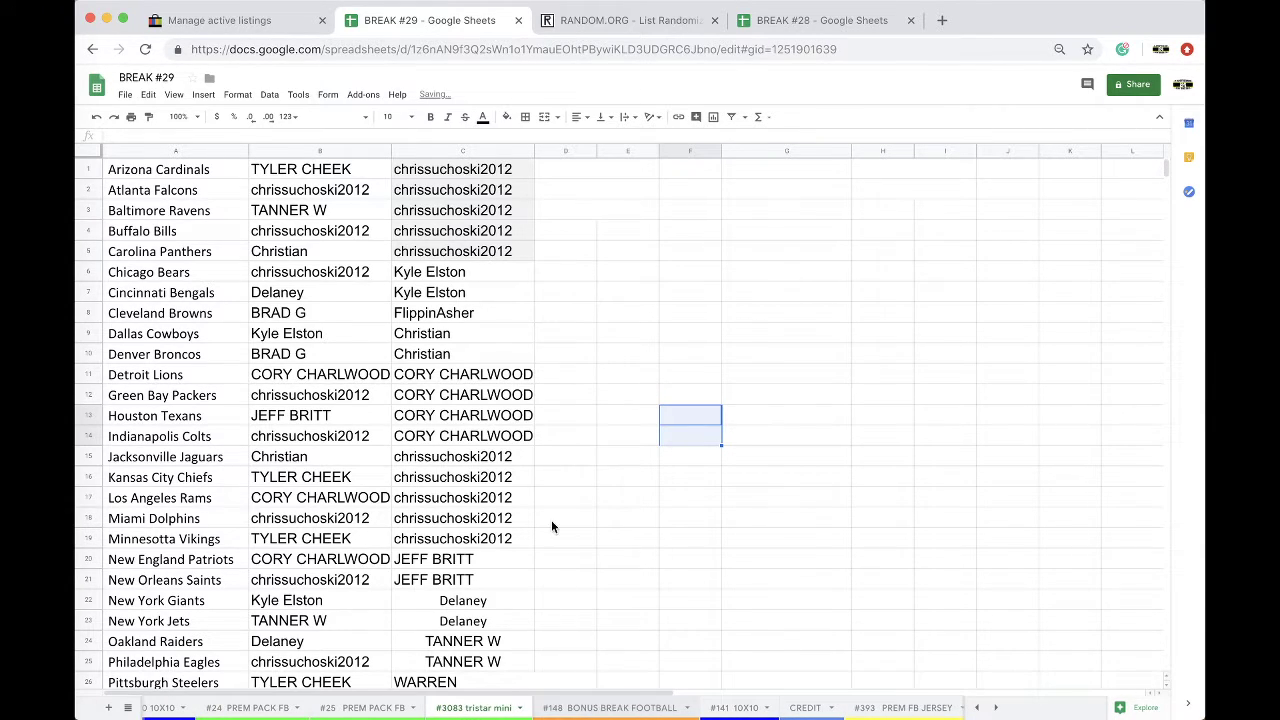
left_click(465, 600)
key("ctrl+v")
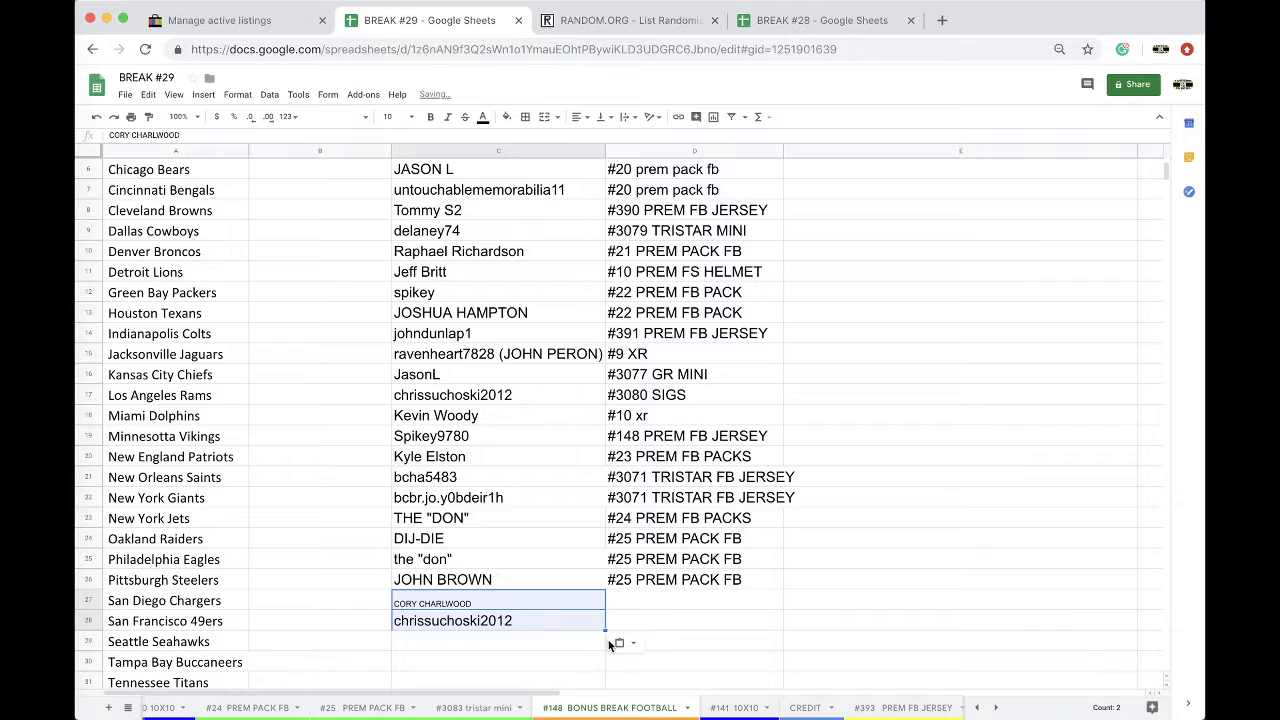
left_click(620, 643)
left_click(660, 572)
Label the Chargers and 49ers rows #3083 TRISTAR MINI in D27 and D28.
left_click(660, 602)
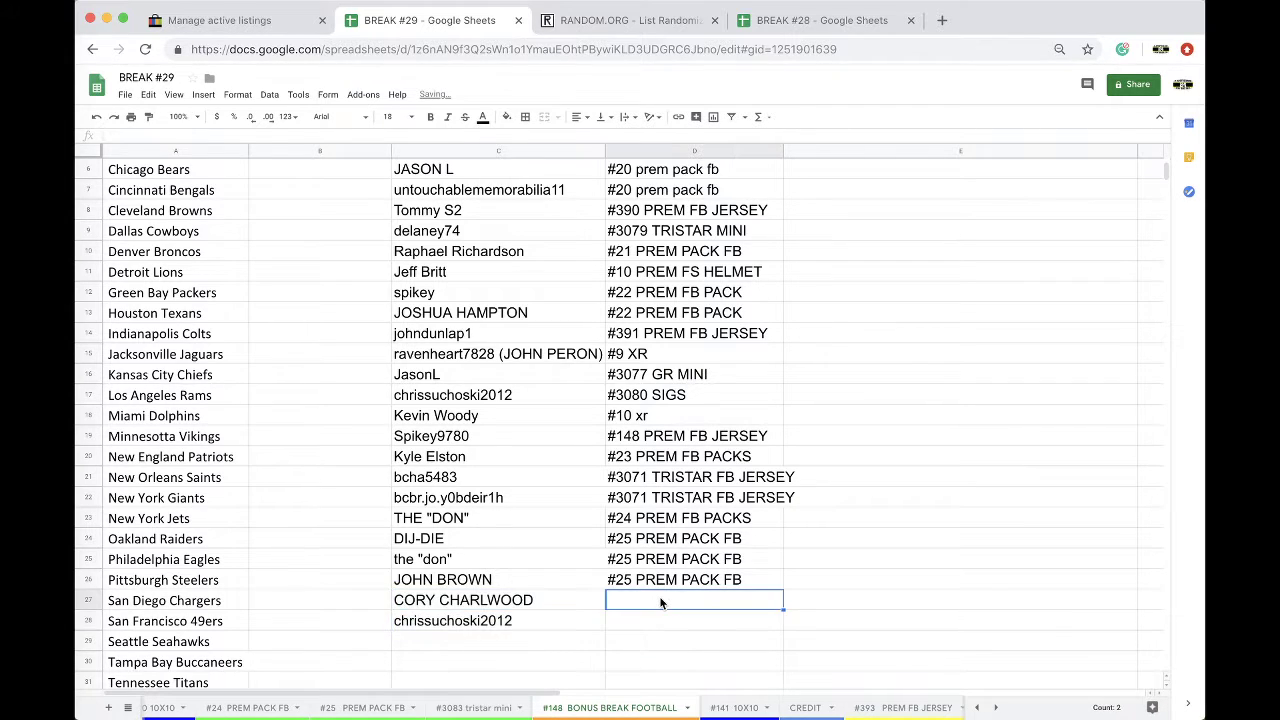
type("#30")
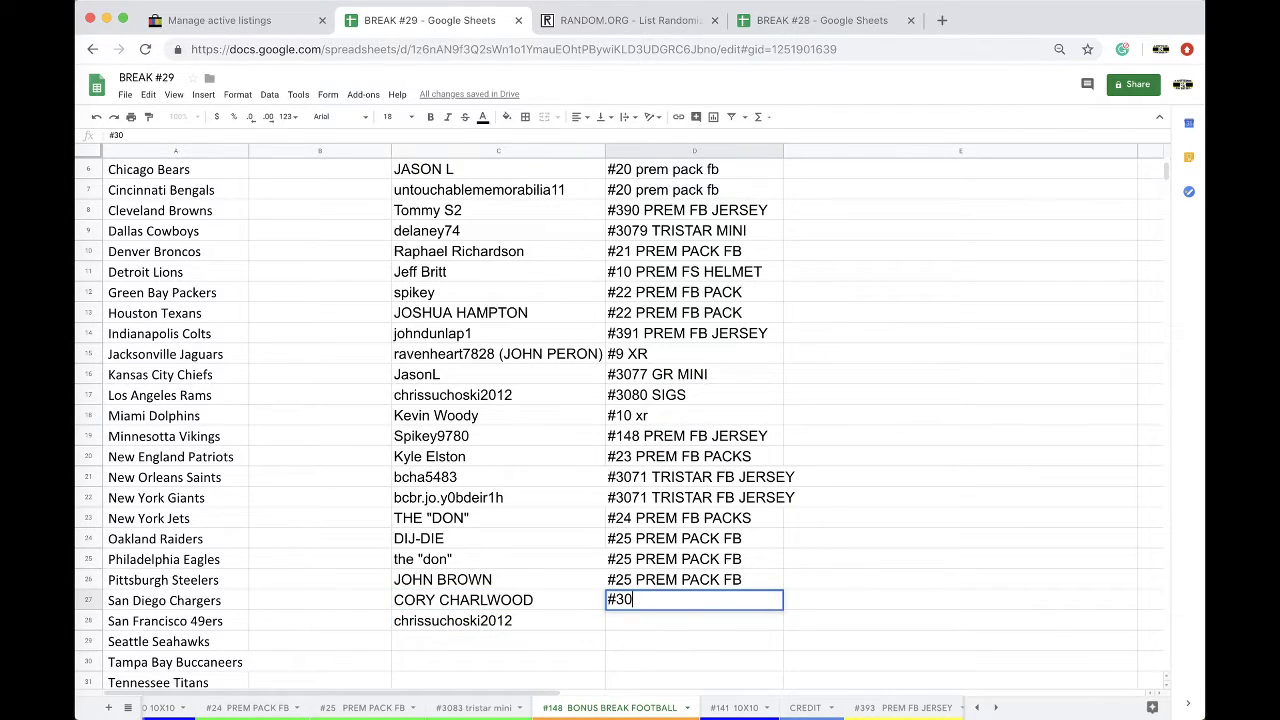
type("83 TRISTAR MINI")
left_click(668, 627)
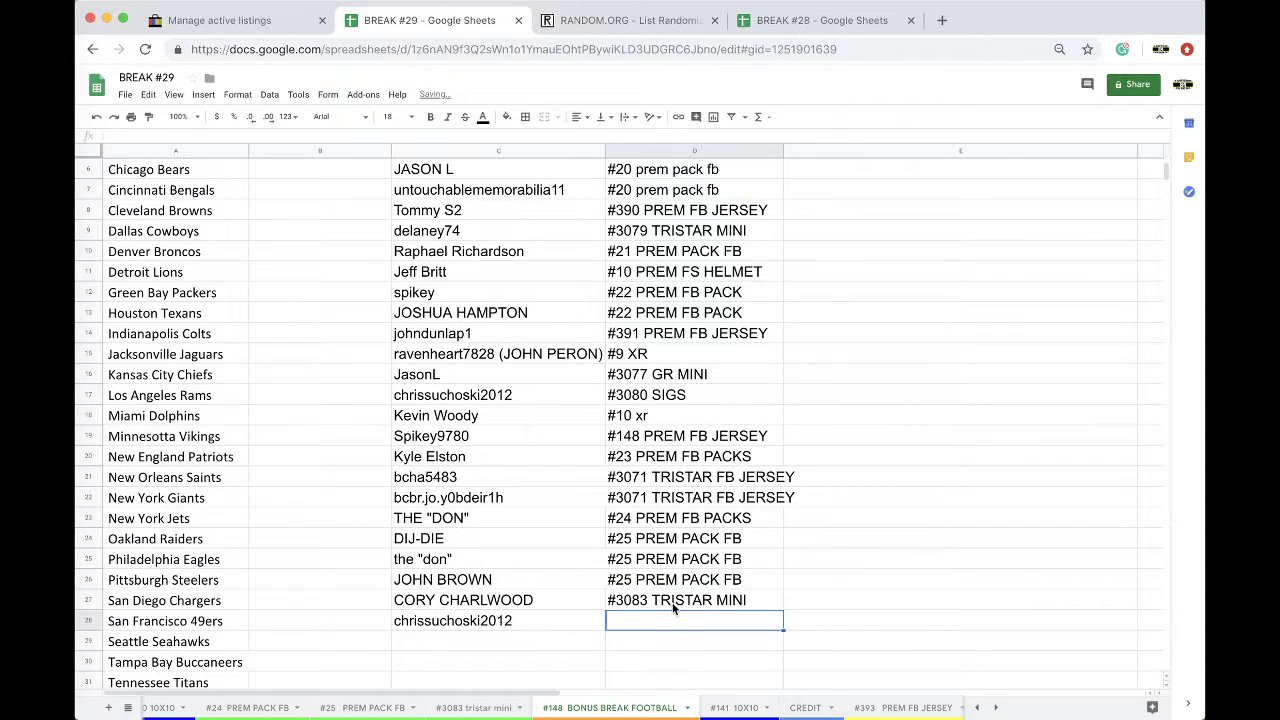
key("Up")
key("ctrl+c")
key("Down")
key("ctrl+v")
Review the #393 PREM FB JERSEY, #26 PREM PACK FB and GR MINI HELMET tabs.
scroll(615, 710, "right", 3)
scroll(615, 710, "right", 2)
left_click(640, 708)
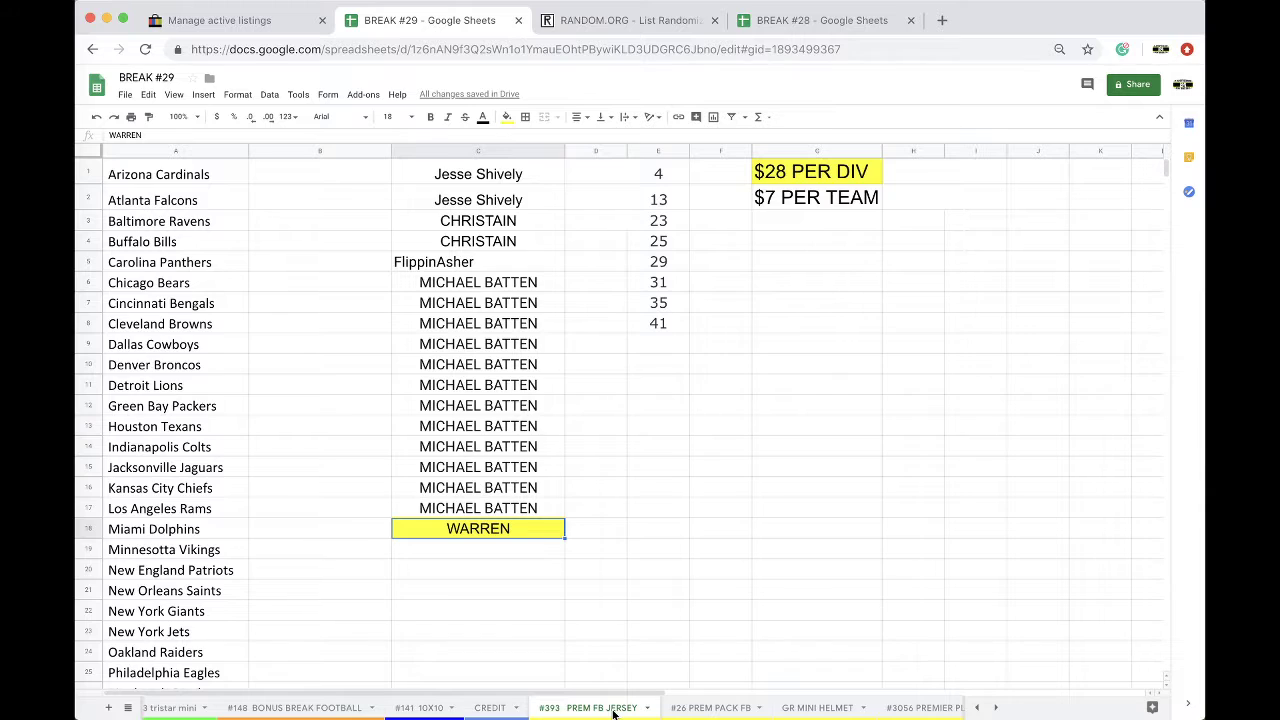
scroll(615, 710, "right", 2)
left_click(614, 708)
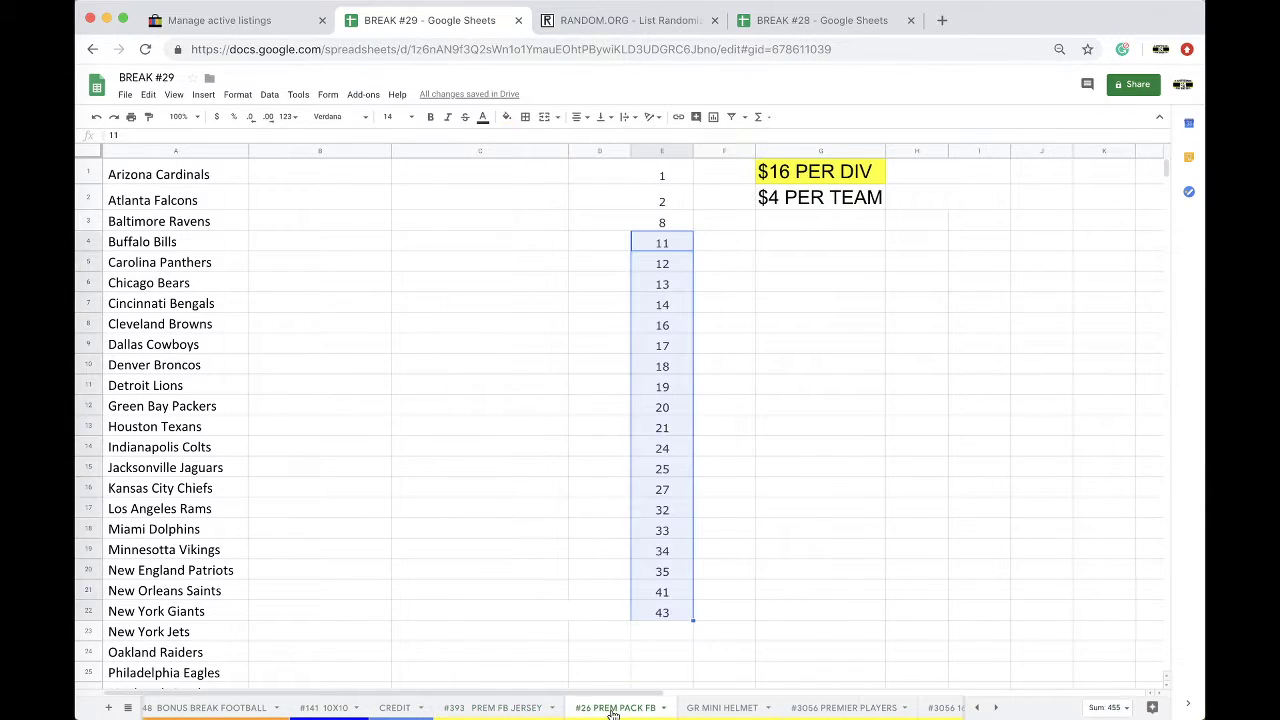
left_click(706, 707)
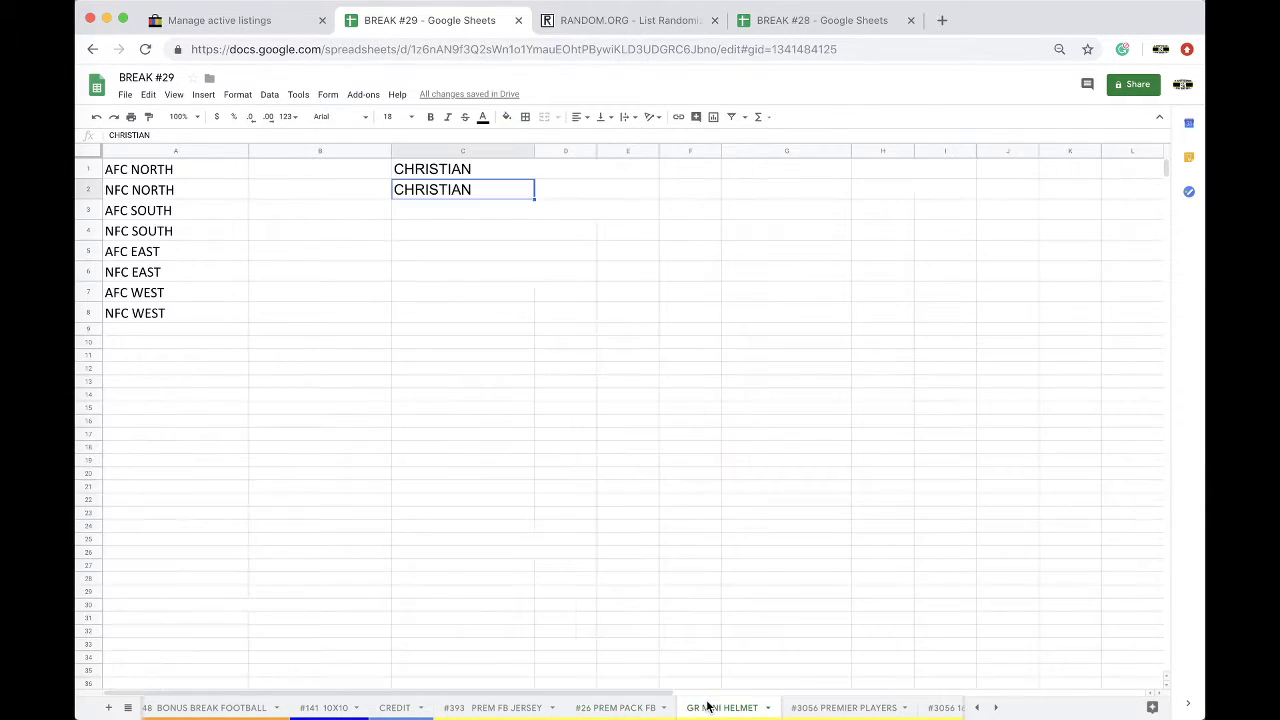
Review the CREDIT and both #3056 tabs, ending on the #3078 baseball sheet.
scroll(650, 710, "left", 2)
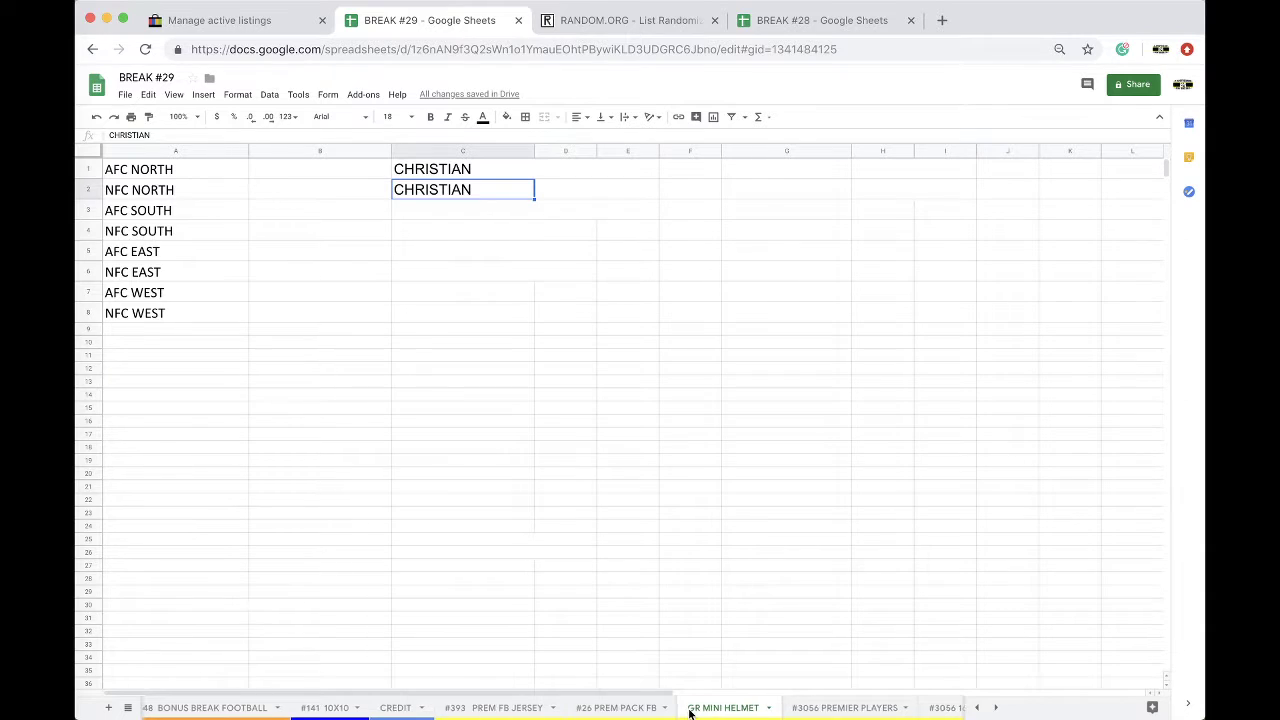
left_click(440, 710)
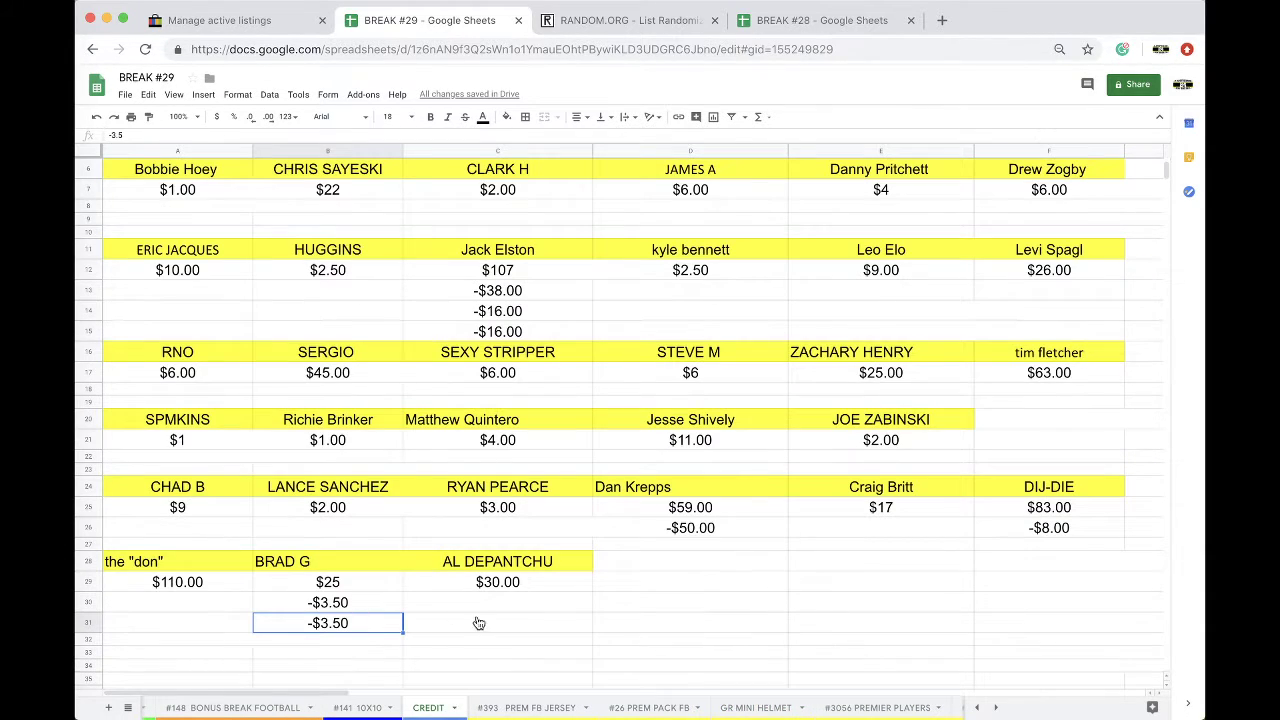
scroll(535, 714, "right", 2)
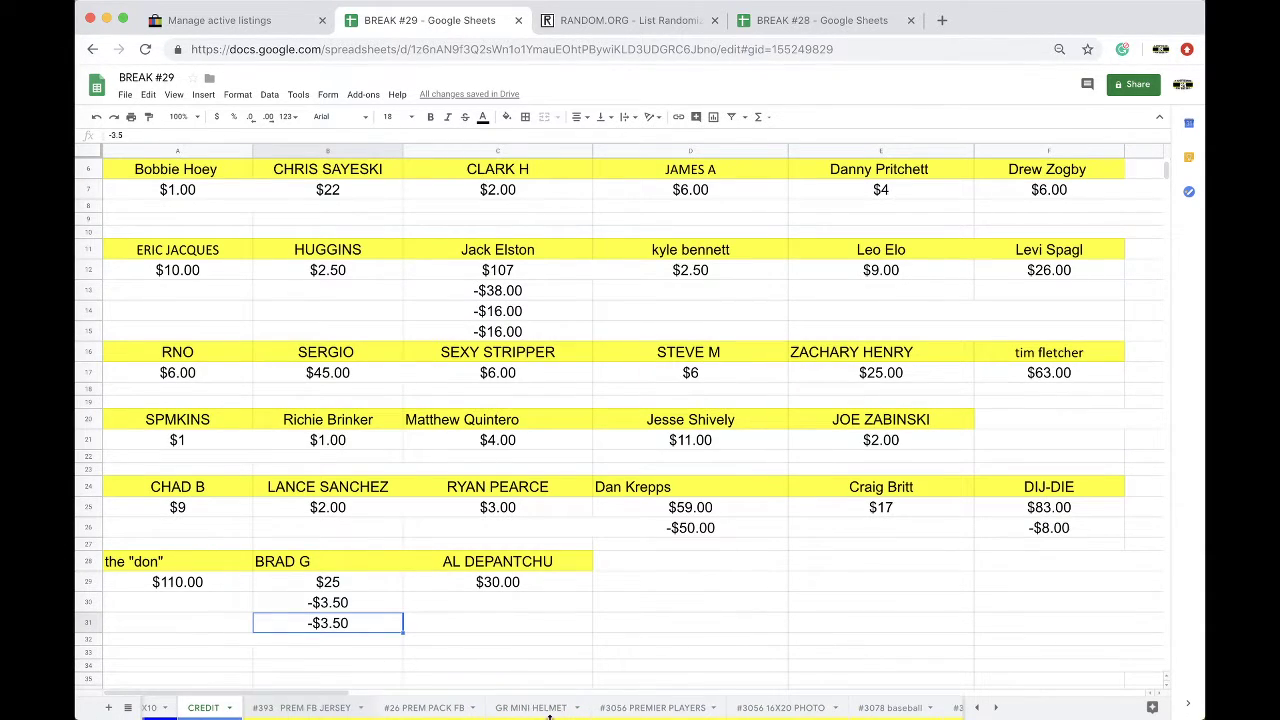
left_click(666, 714)
left_click(713, 717)
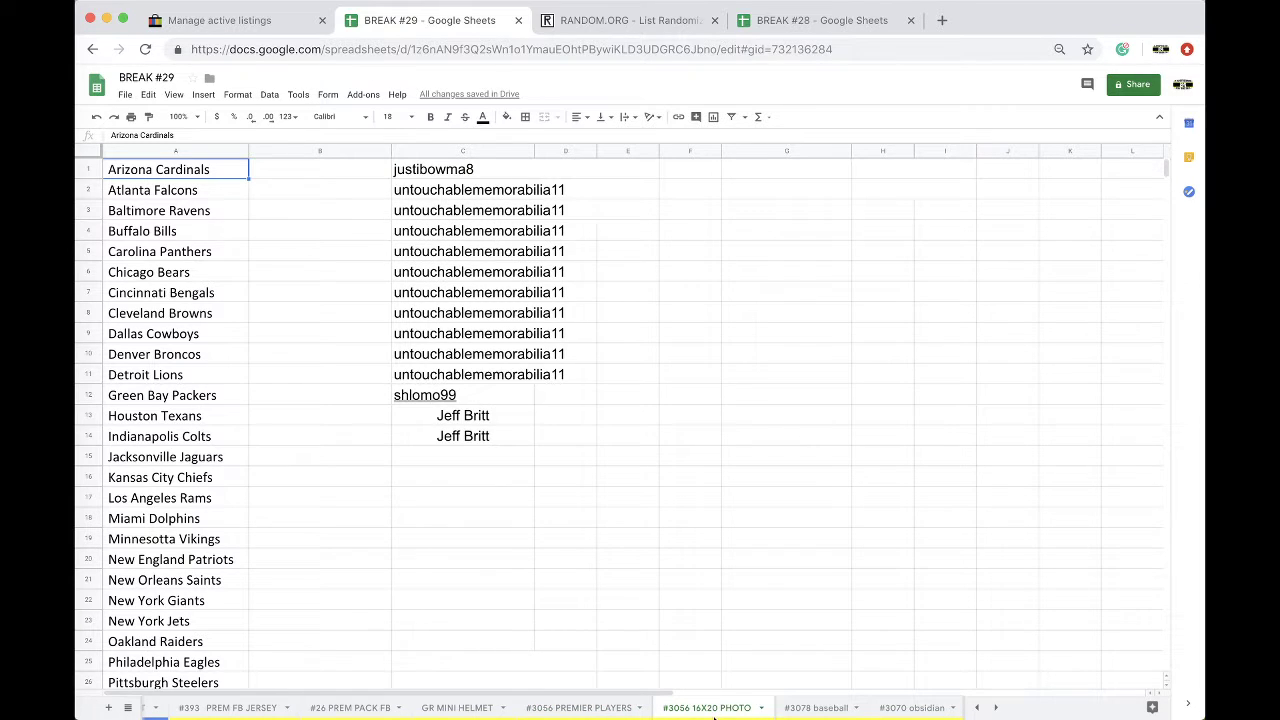
scroll(713, 717, "right", 2)
left_click(728, 714)
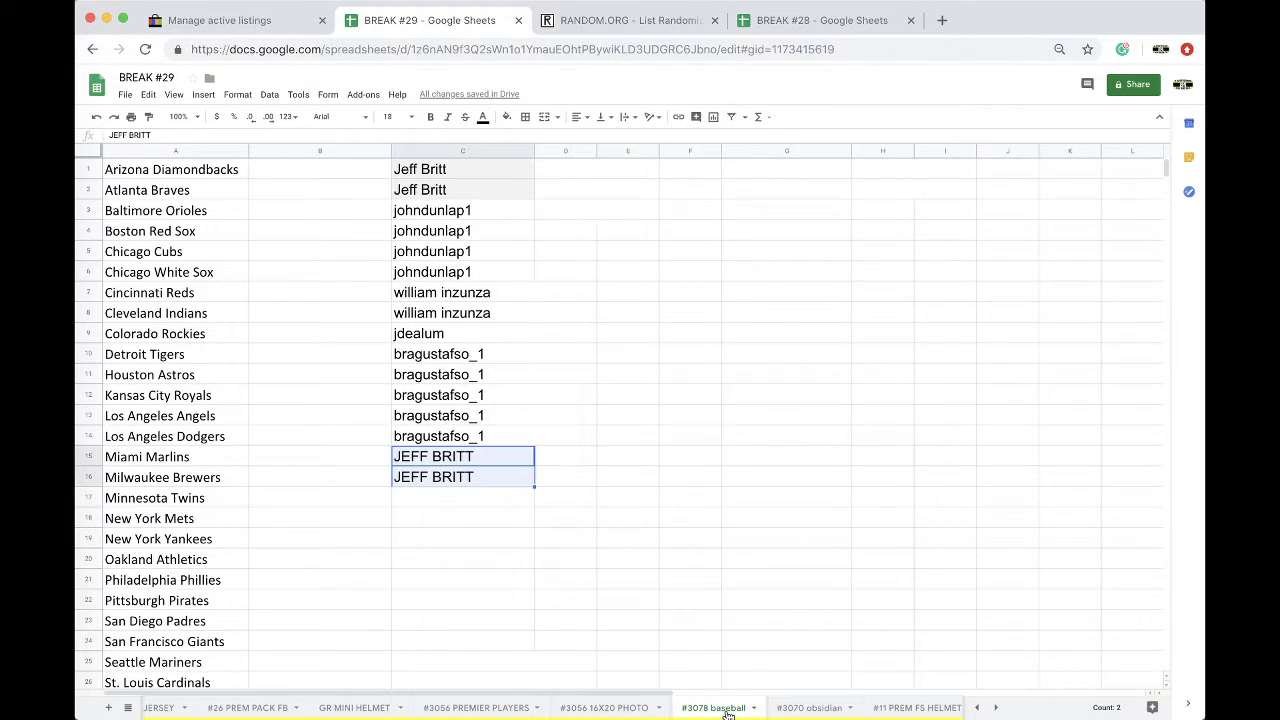